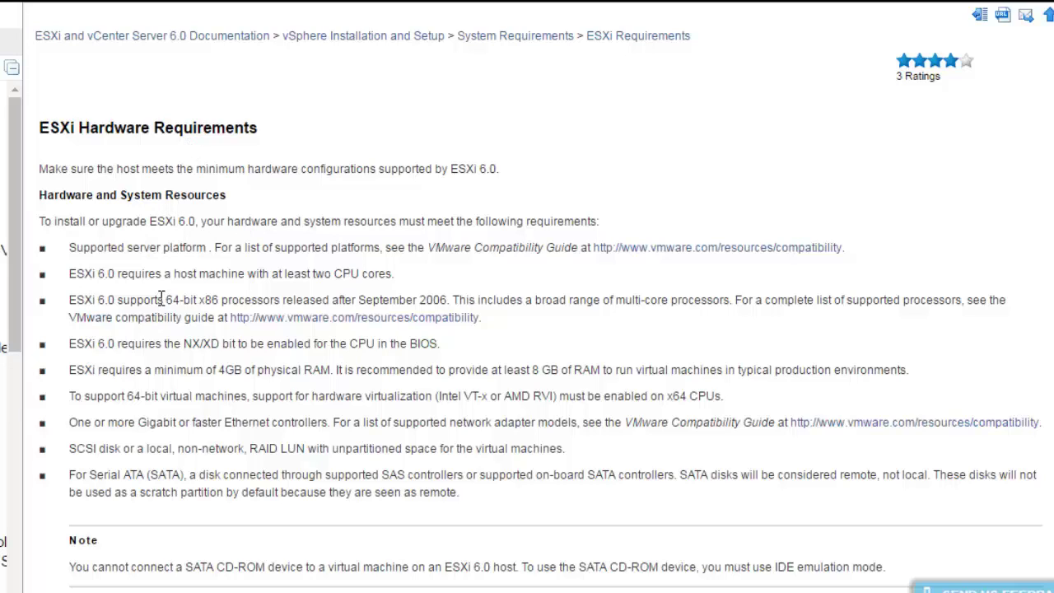
- Review the ESXi 6.0 hardware requirements for 64-bit processors, hardware virtualization support, and minimum and recommended RAM
left_click_drag(161, 299, 230, 297)
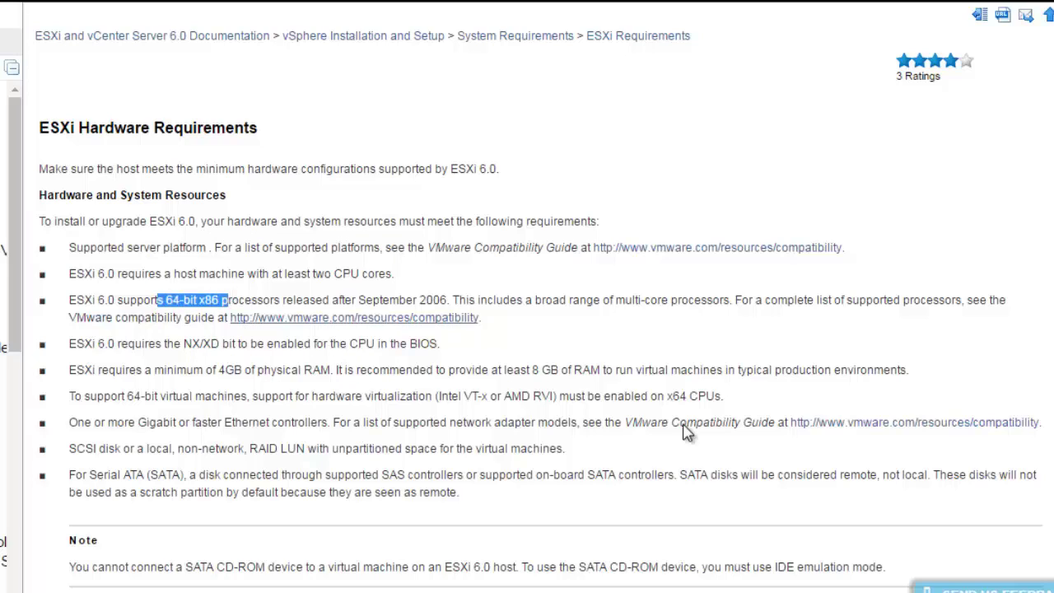
left_click_drag(437, 395, 486, 416)
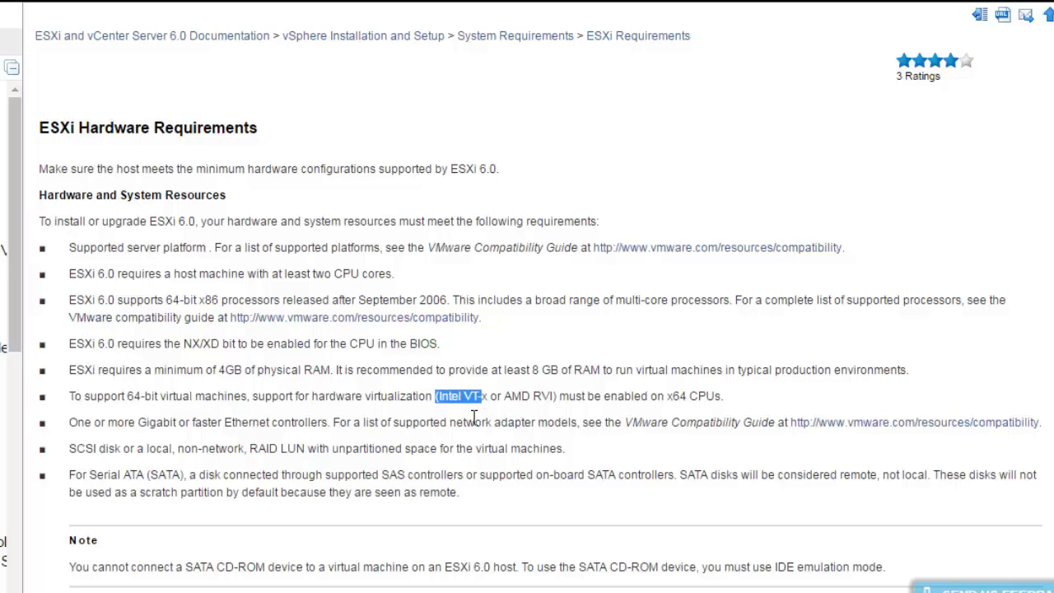
left_click_drag(665, 396, 752, 394)
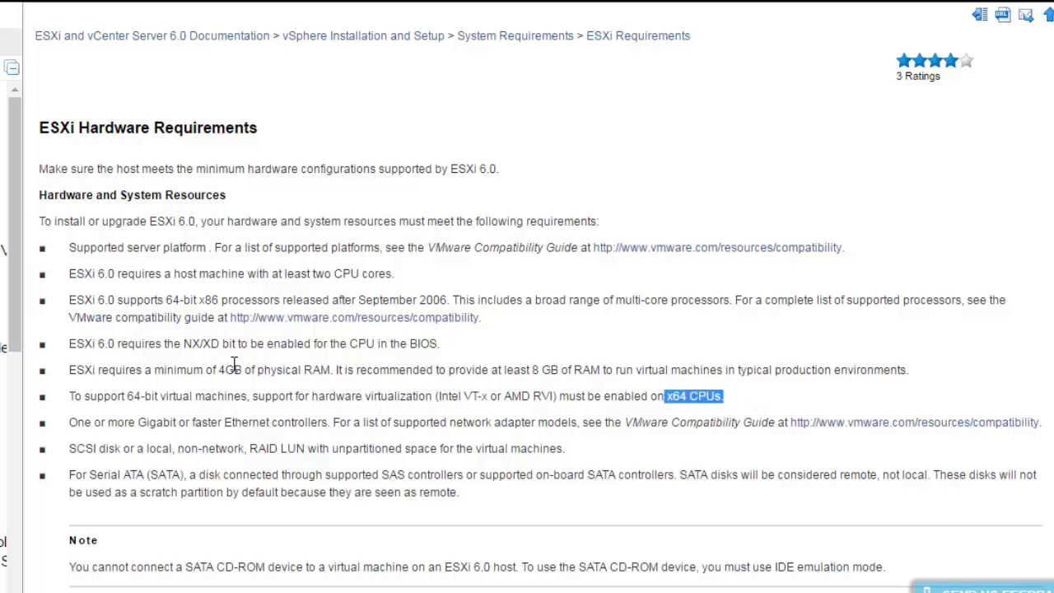
left_click_drag(219, 370, 326, 370)
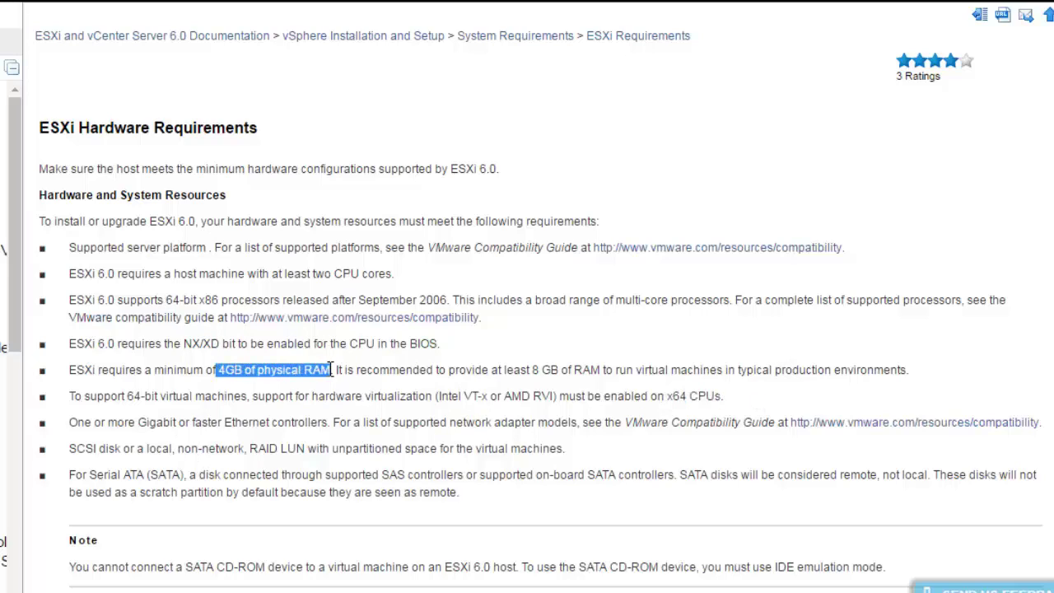
left_click_drag(531, 370, 612, 362)
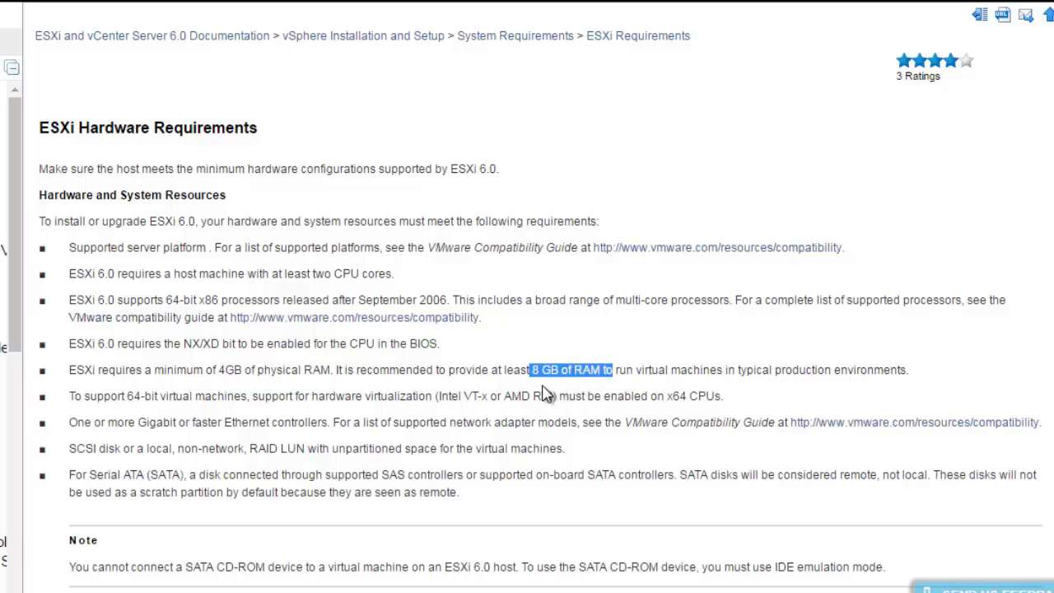
left_click_drag(221, 370, 321, 371)
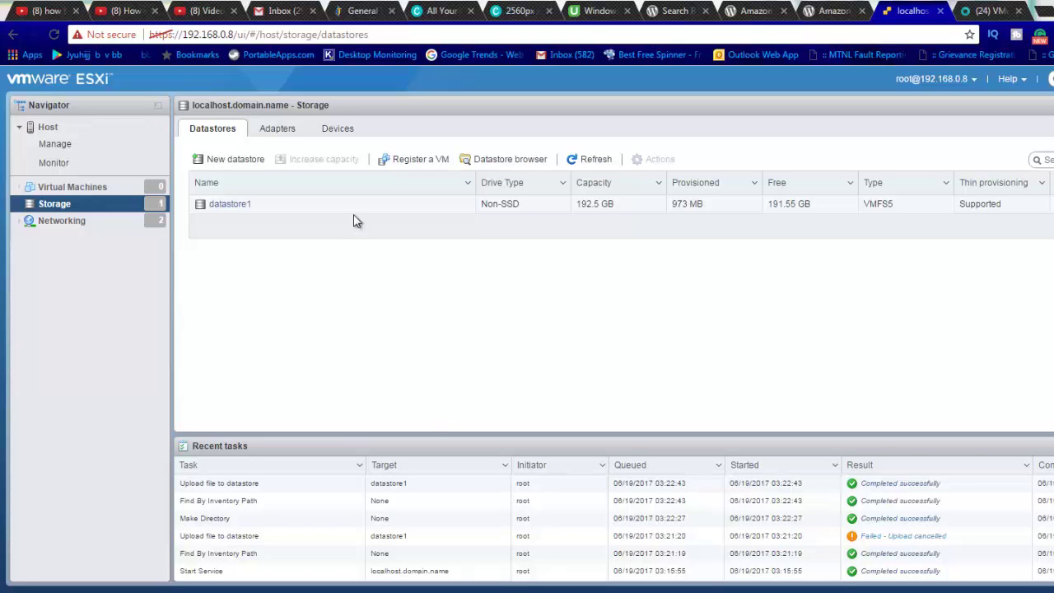
- Browse datastore1 and check the ISO folder for the uploaded Ubuntu 17.04 server image
left_click(229, 205)
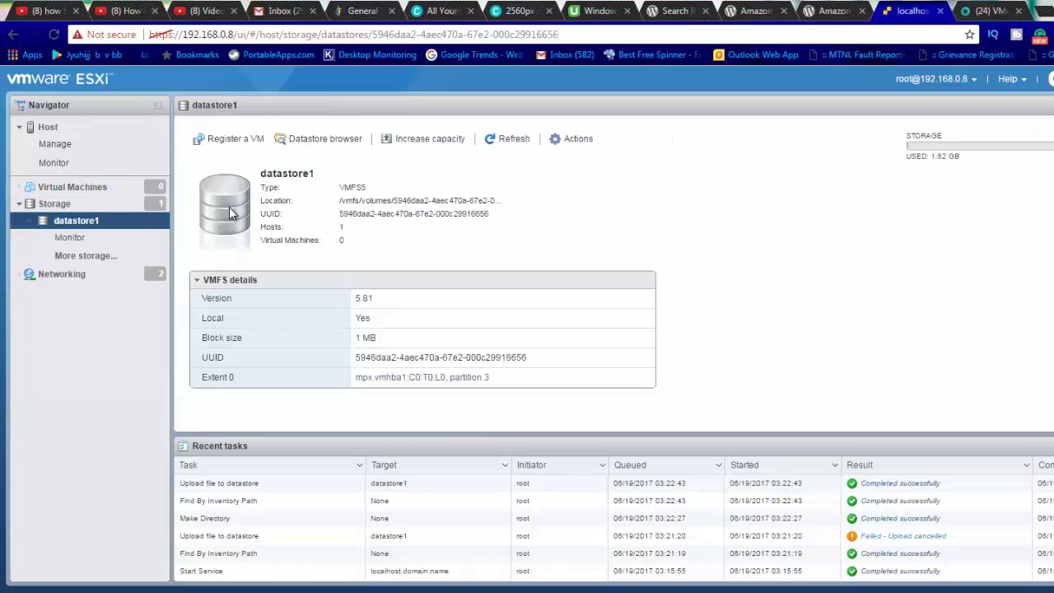
left_click(74, 237)
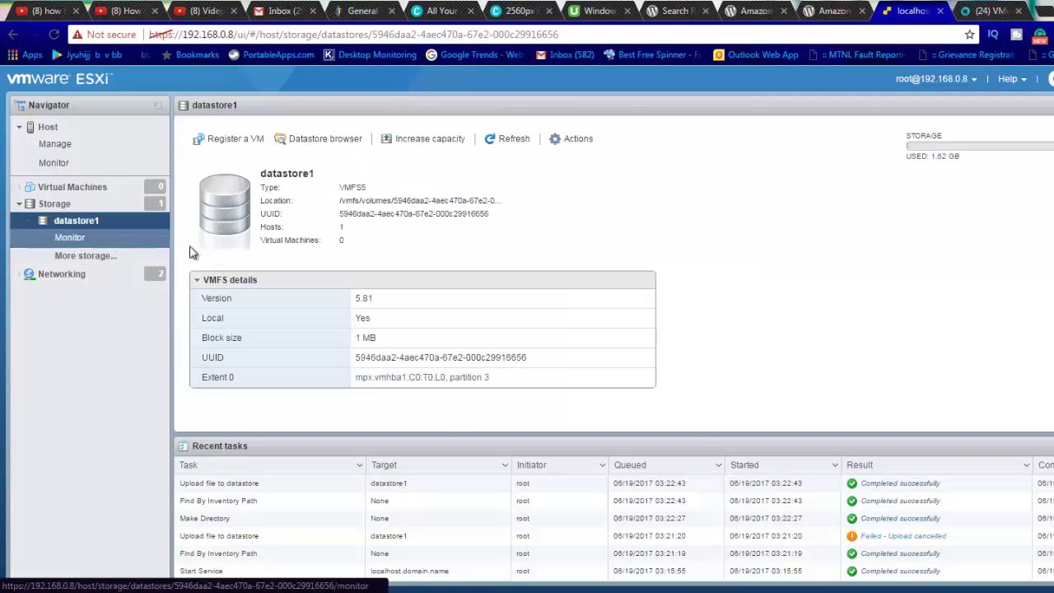
left_click(324, 139)
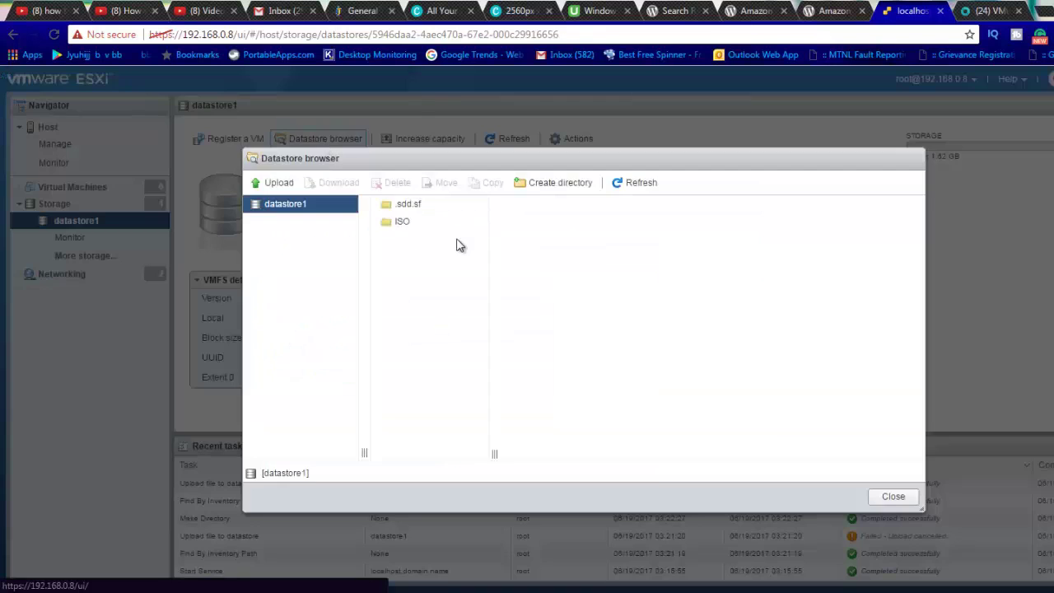
left_click(399, 224)
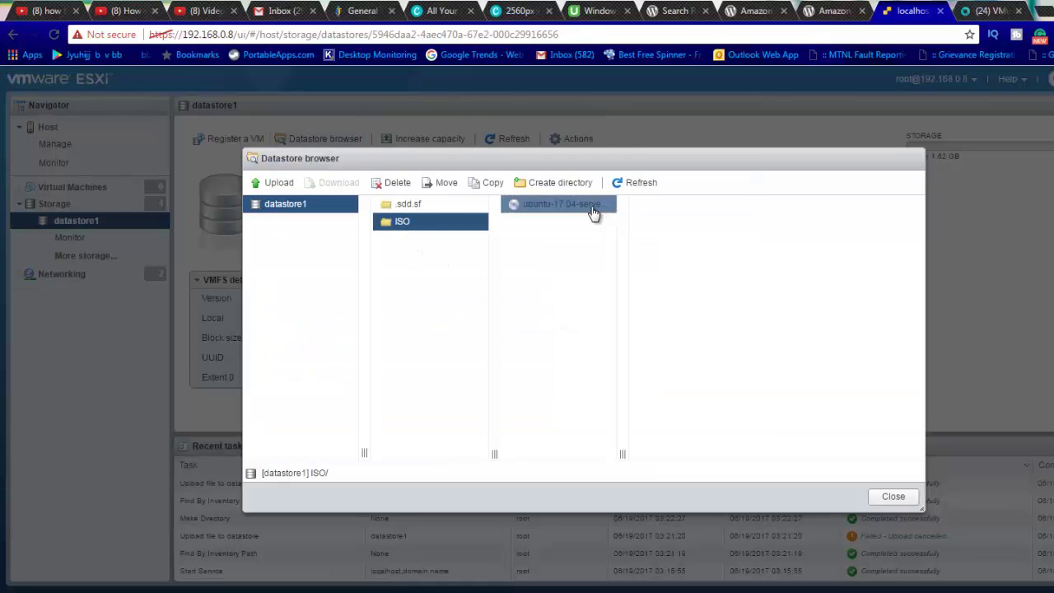
left_click(593, 212)
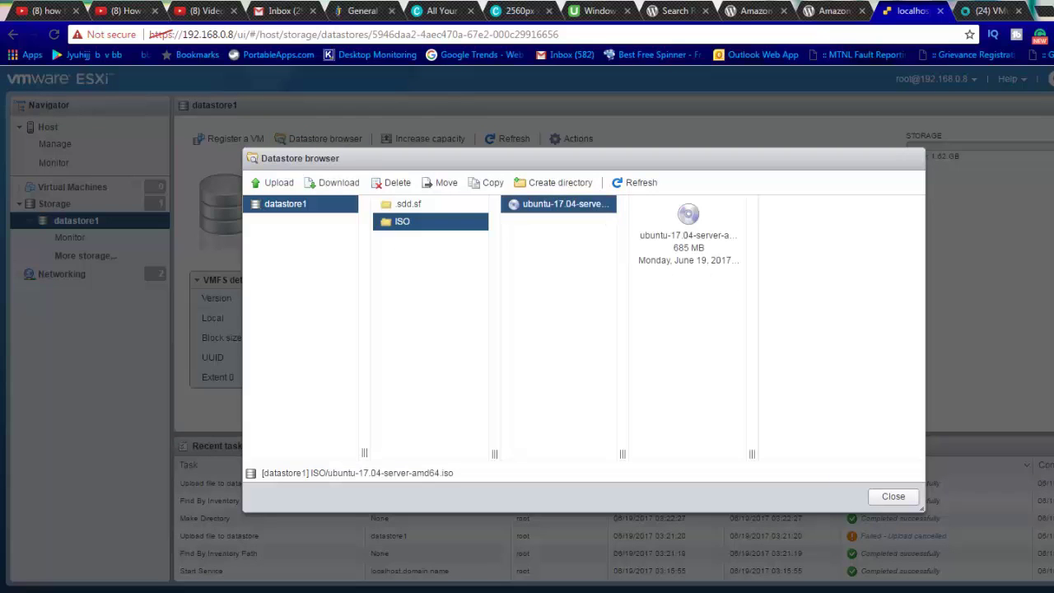
left_click(897, 502)
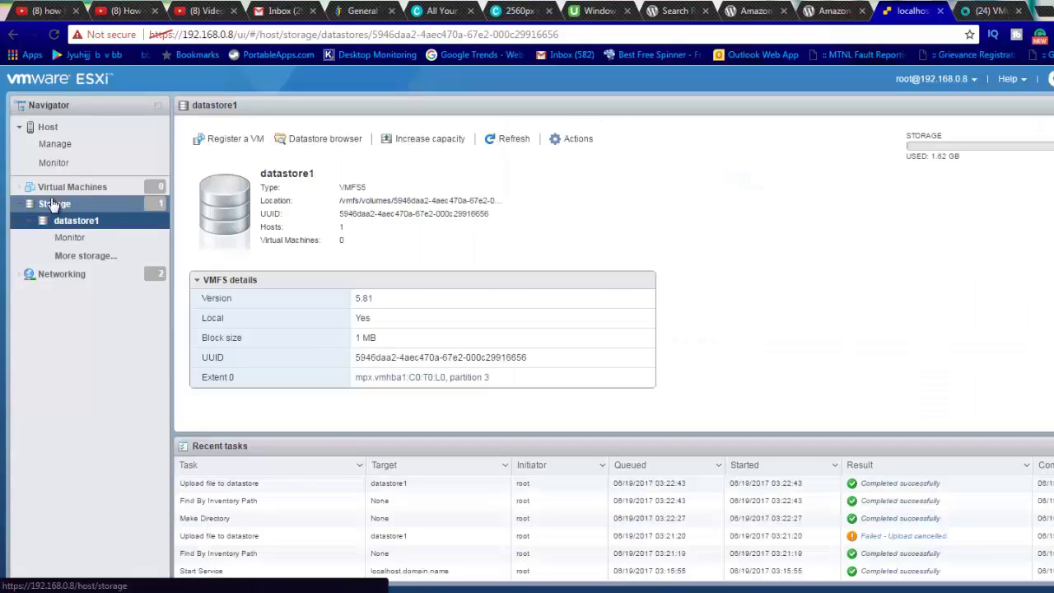
- Start creating a new virtual machine on the host, choosing the option to create it from scratch
left_click(53, 189)
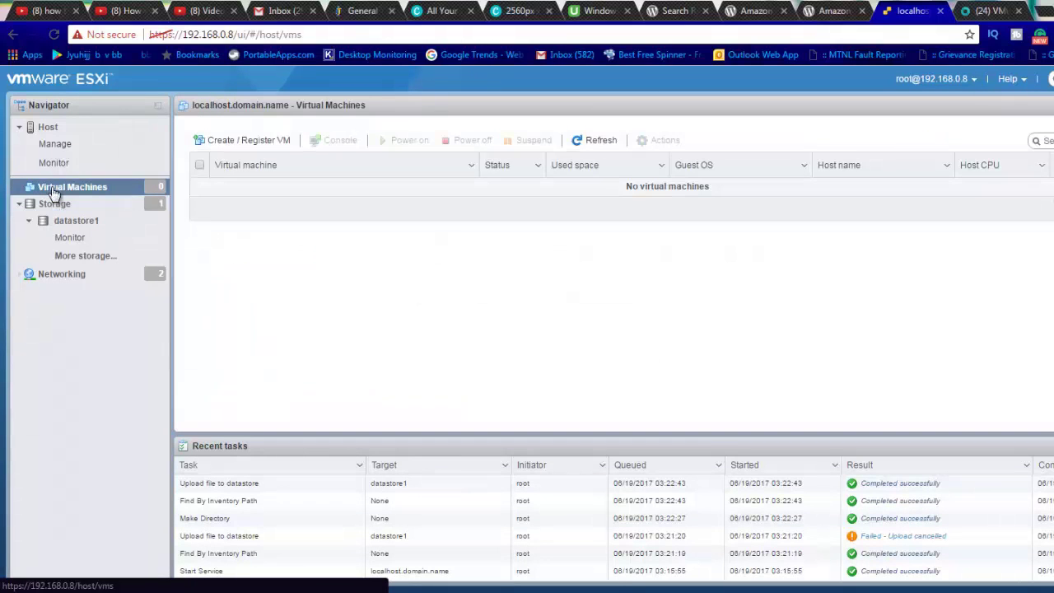
left_click(233, 141)
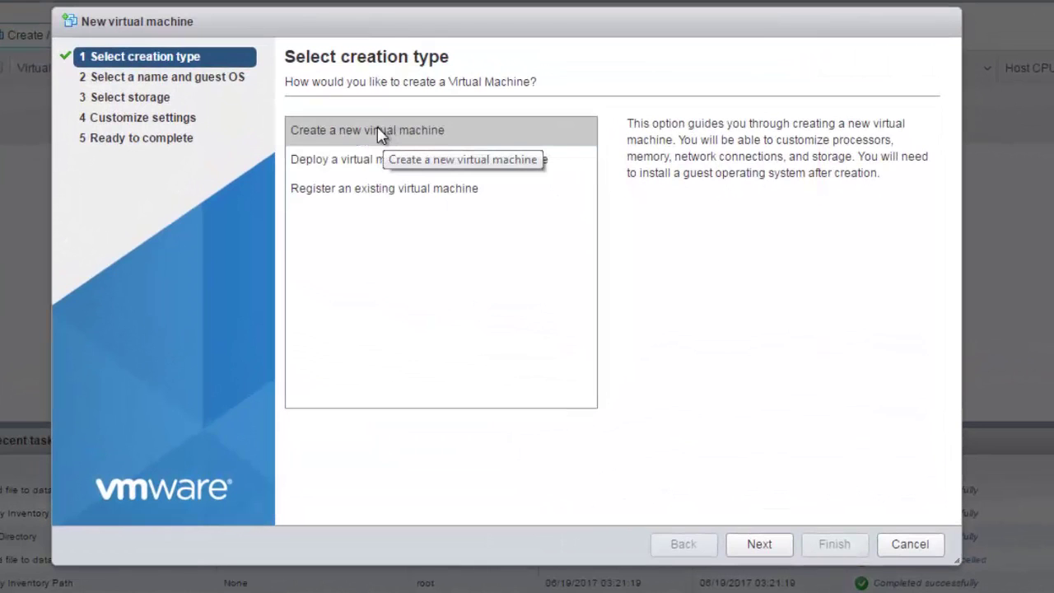
left_click(322, 133)
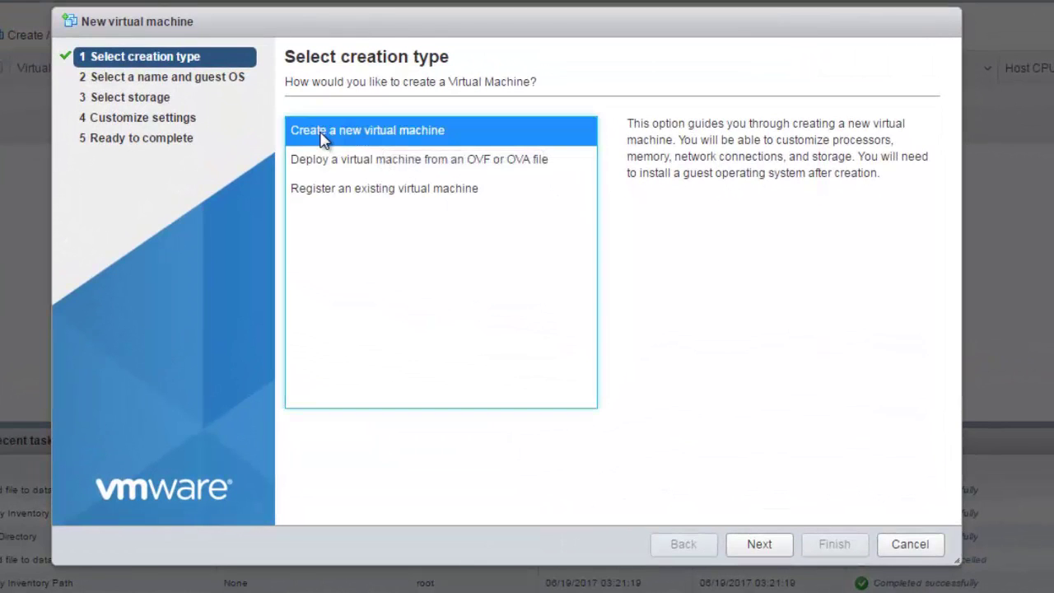
left_click(759, 544)
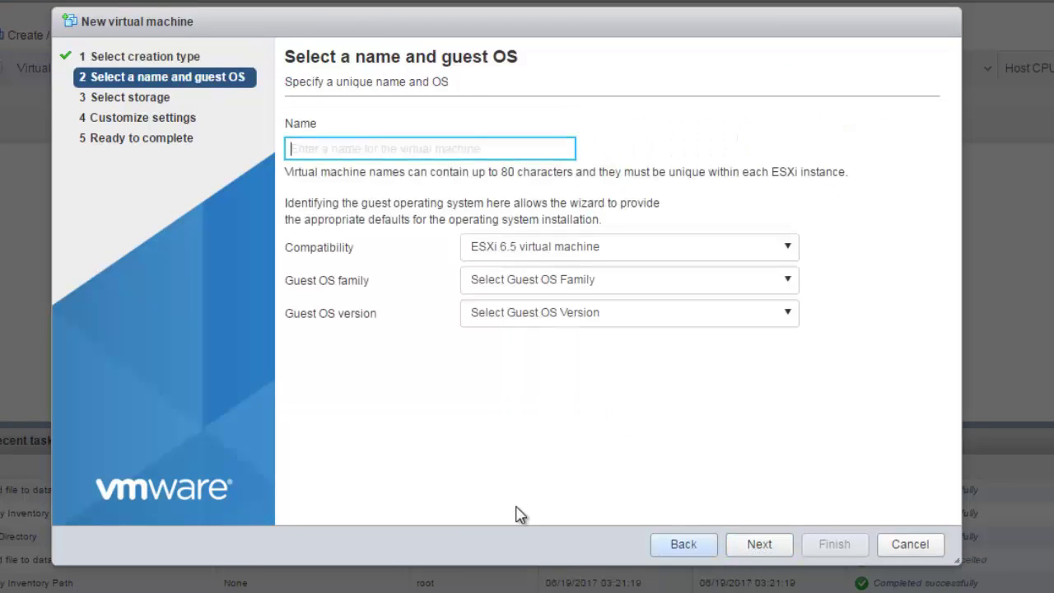
- Name the virtual machine "Ubuntu Server 17"
type("Ubundu")
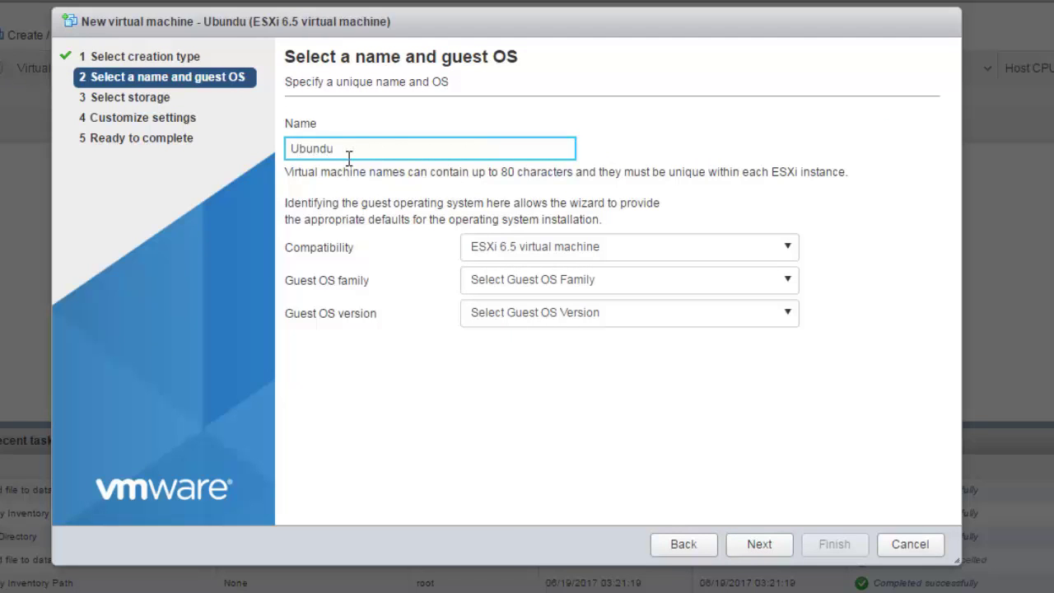
key("BackSpace")
key("BackSpace")
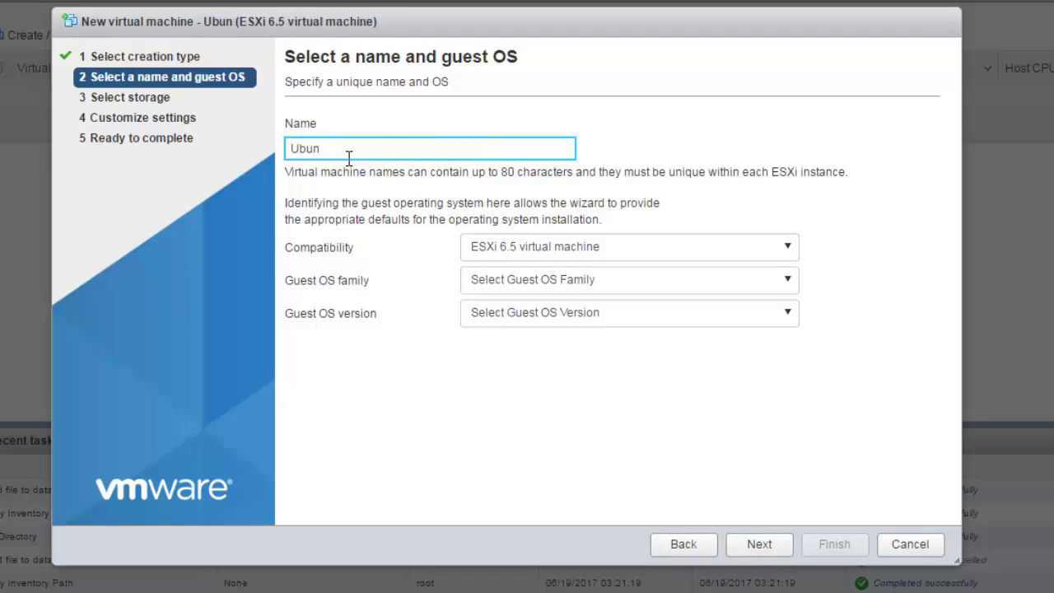
type("tu Ser")
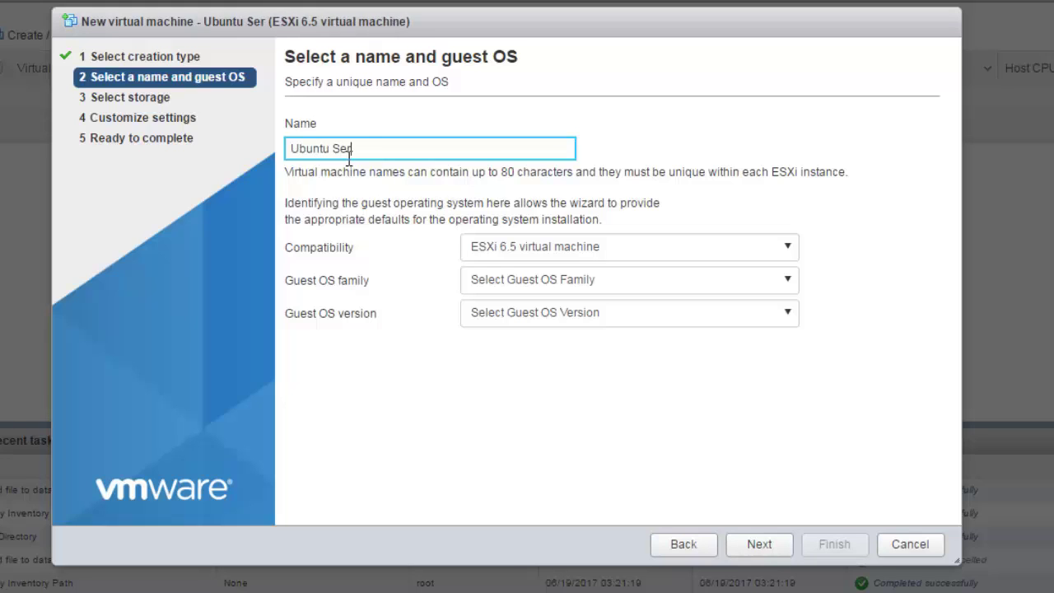
type("ver 17")
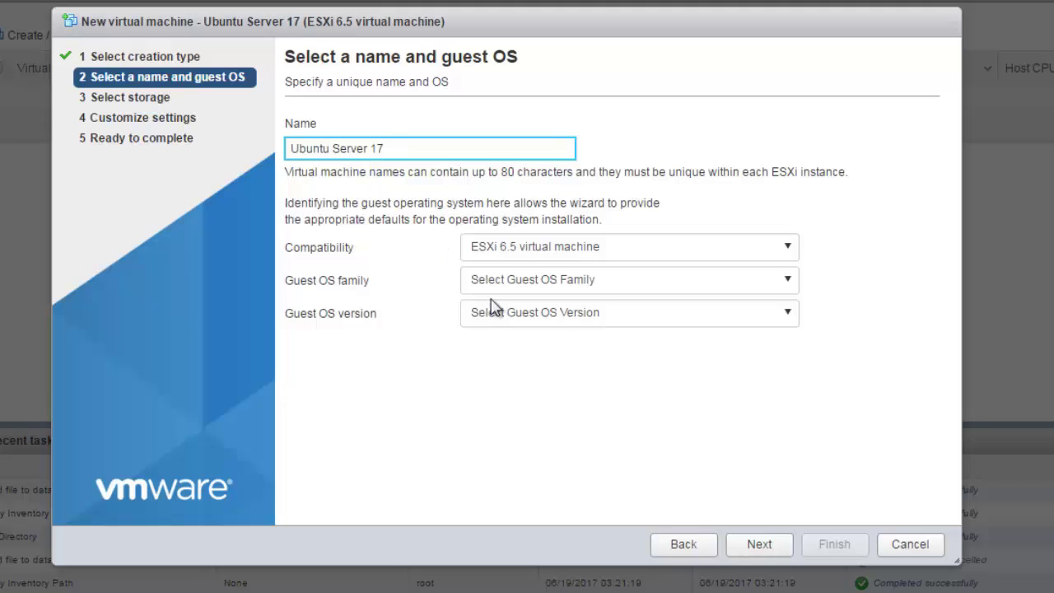
- Set the guest OS family to Linux and version to Ubuntu Linux (64-bit), and accept datastore1 as the storage
left_click(663, 284)
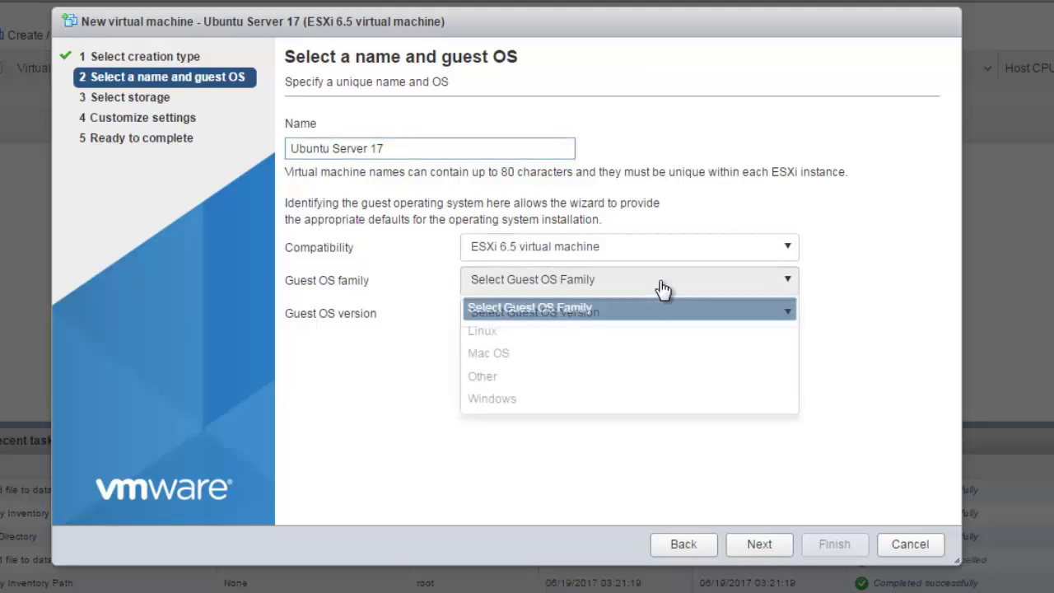
left_click(588, 333)
left_click(586, 321)
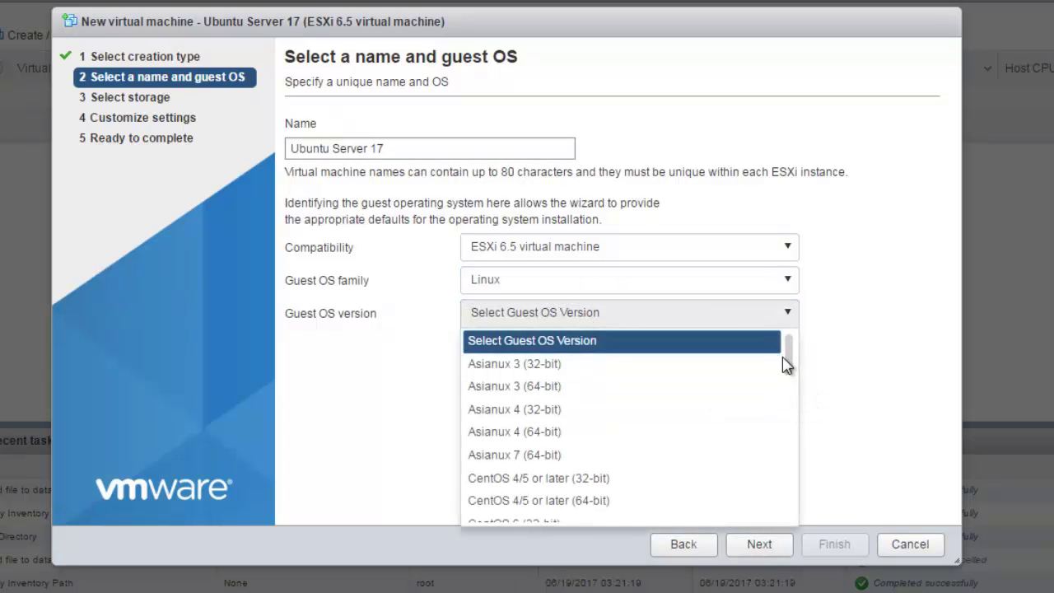
left_click_drag(793, 353, 790, 502)
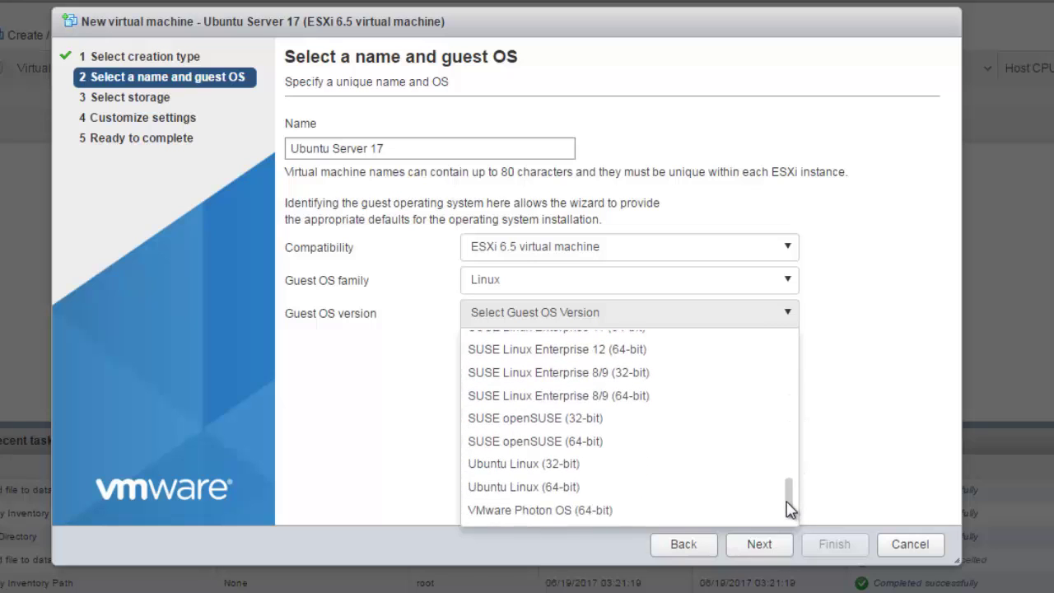
left_click(546, 489)
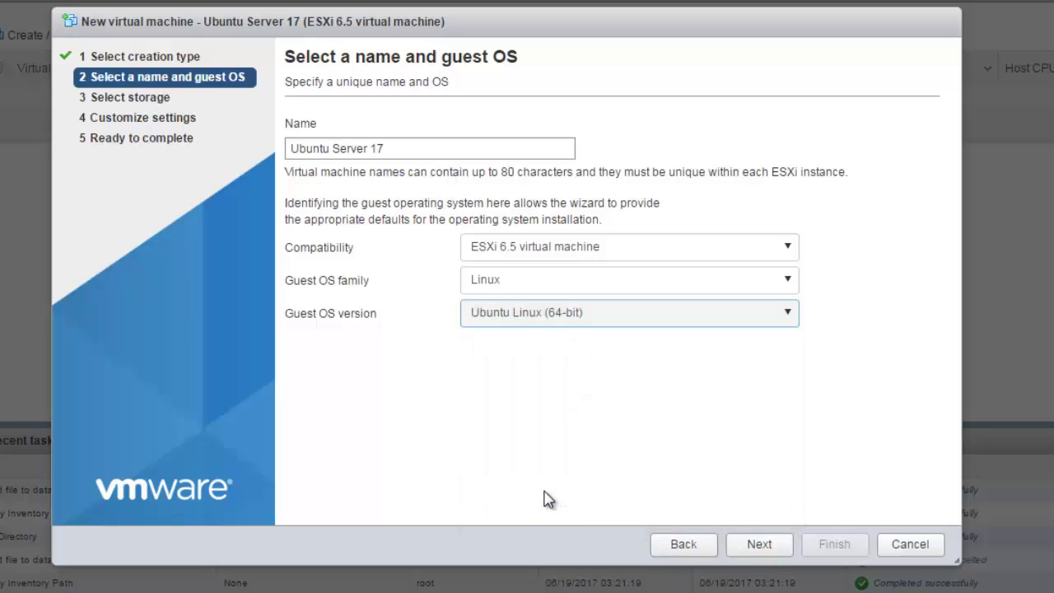
left_click(758, 555)
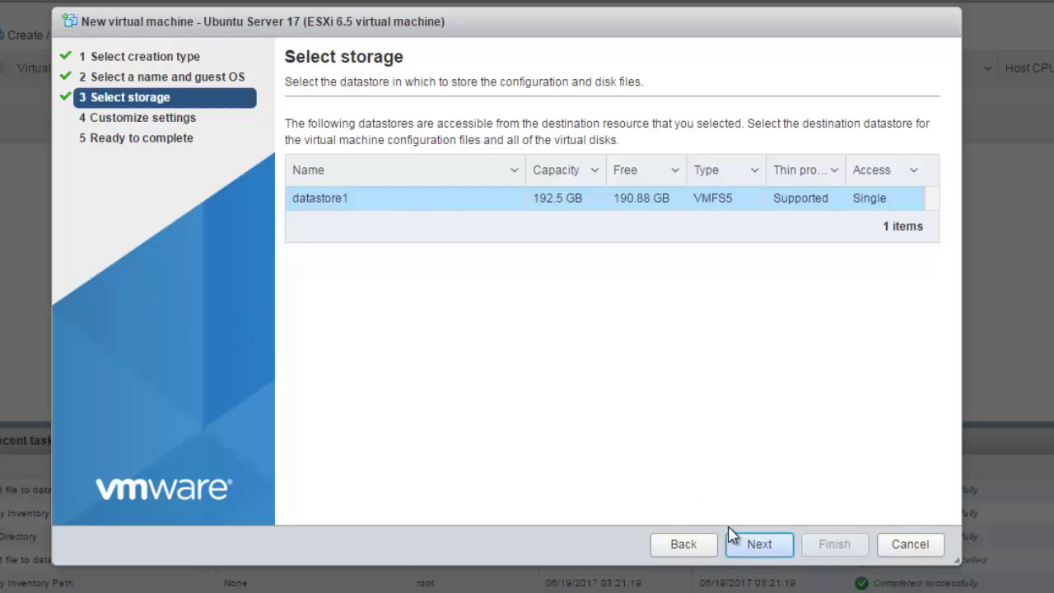
left_click(762, 548)
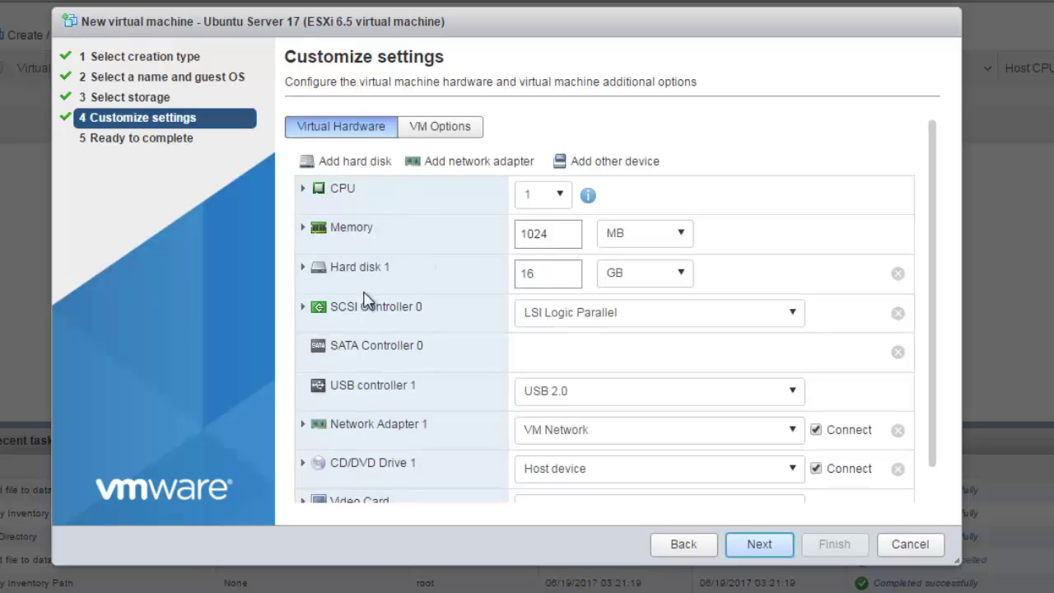
- Examine the new virtual machine's detailed settings for memory, CPU, hard disk provisioning and the CD/DVD drive
left_click(354, 234)
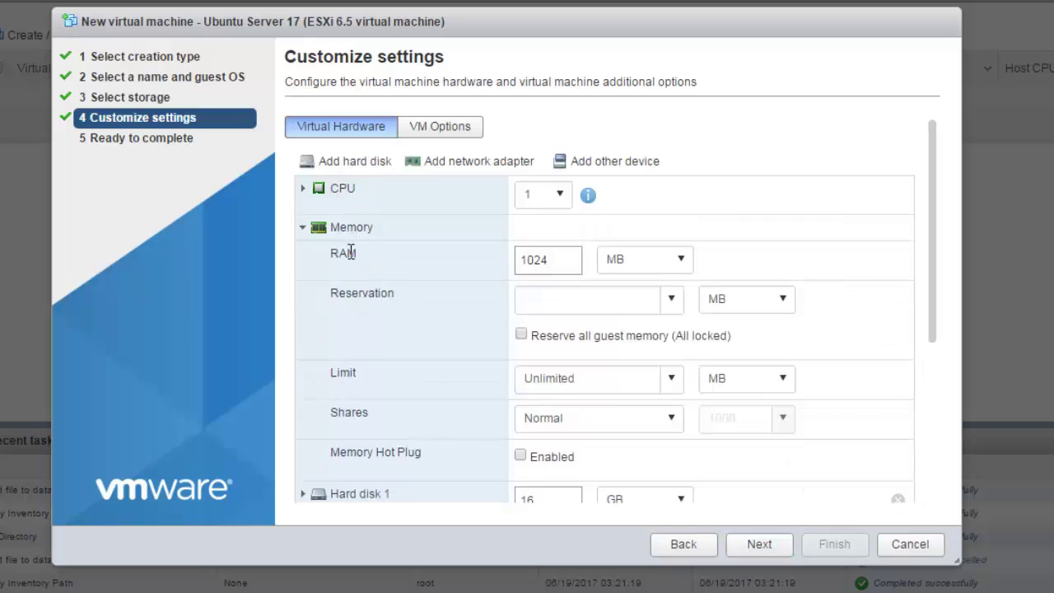
left_click(356, 193)
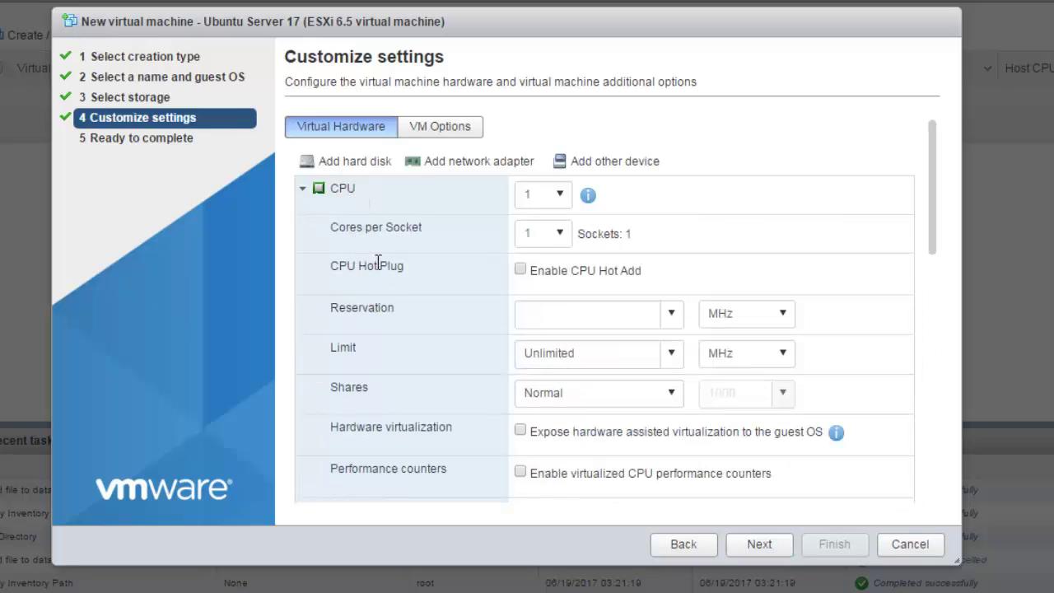
left_click(302, 194)
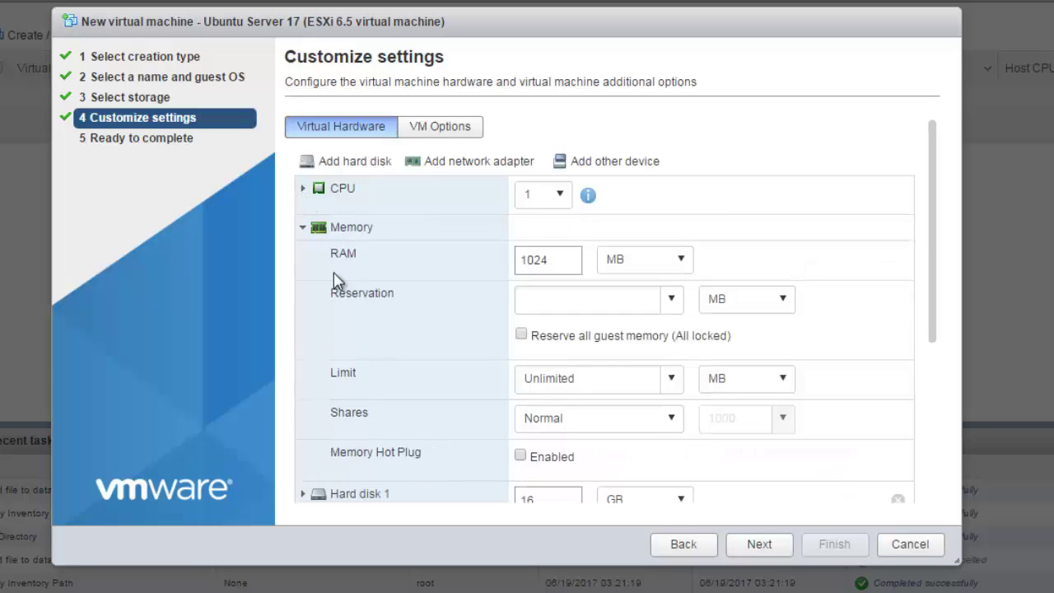
left_click(302, 228)
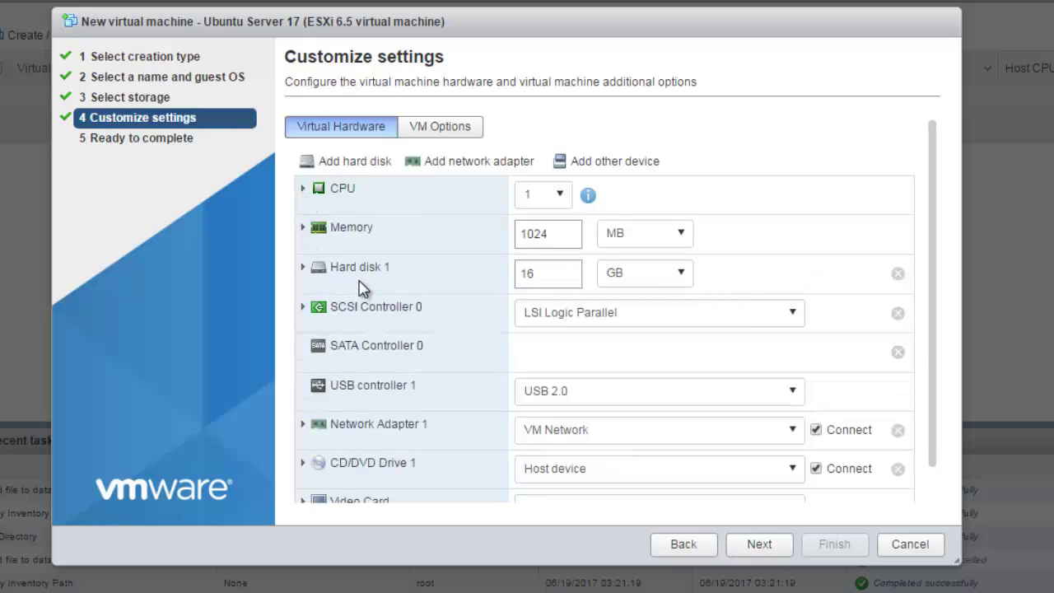
left_click(303, 272)
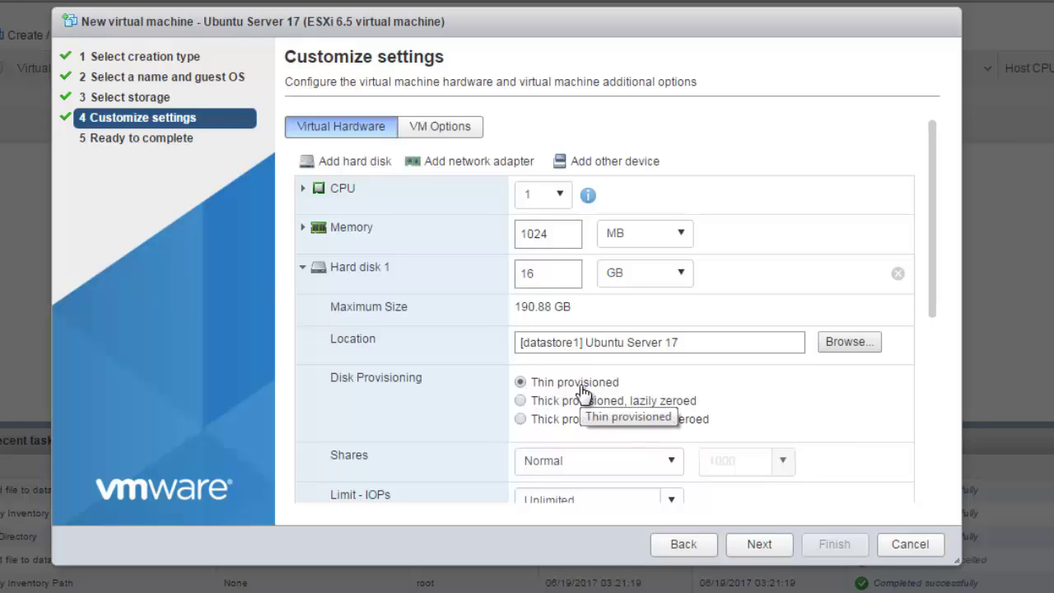
left_click(304, 269)
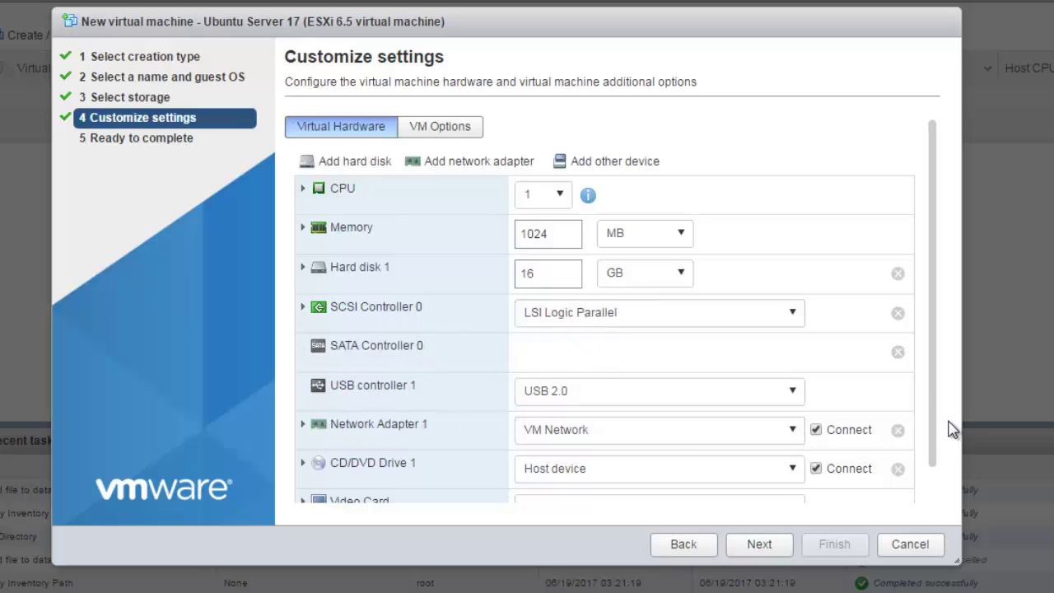
scroll(937, 478, "down", 1)
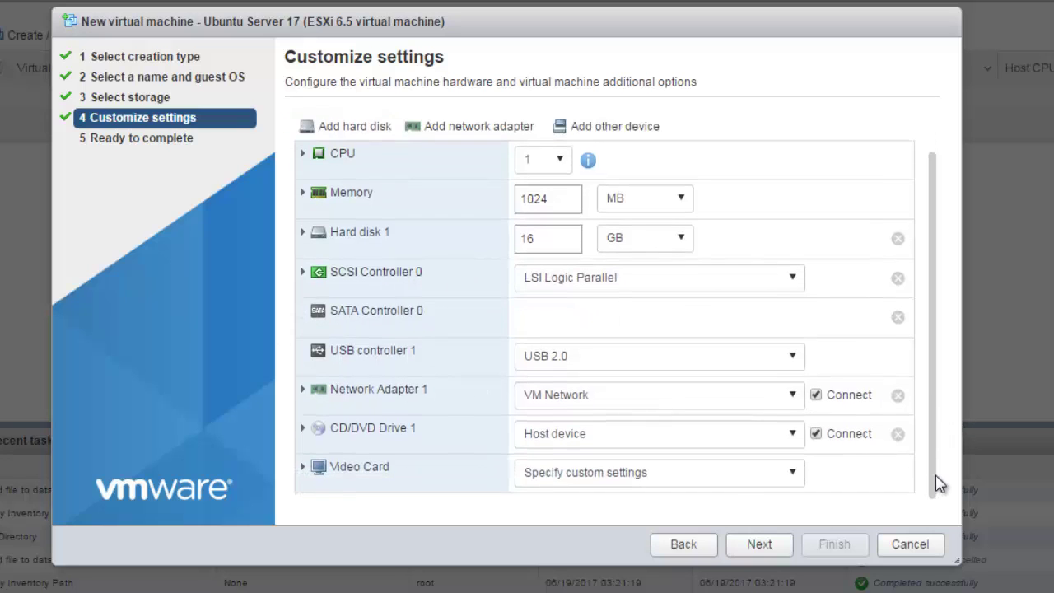
left_click(302, 429)
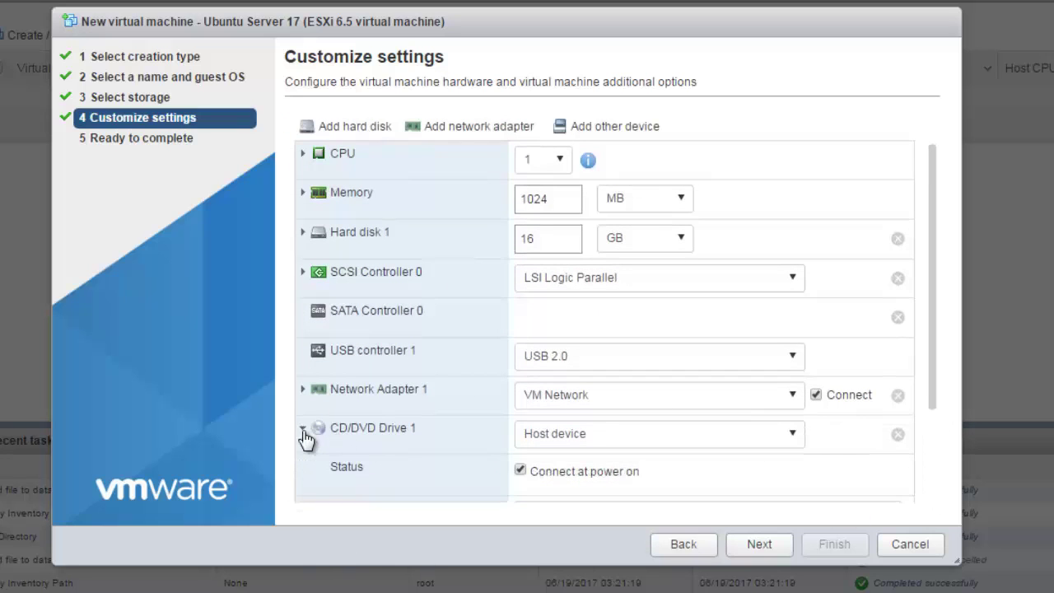
left_click(303, 430)
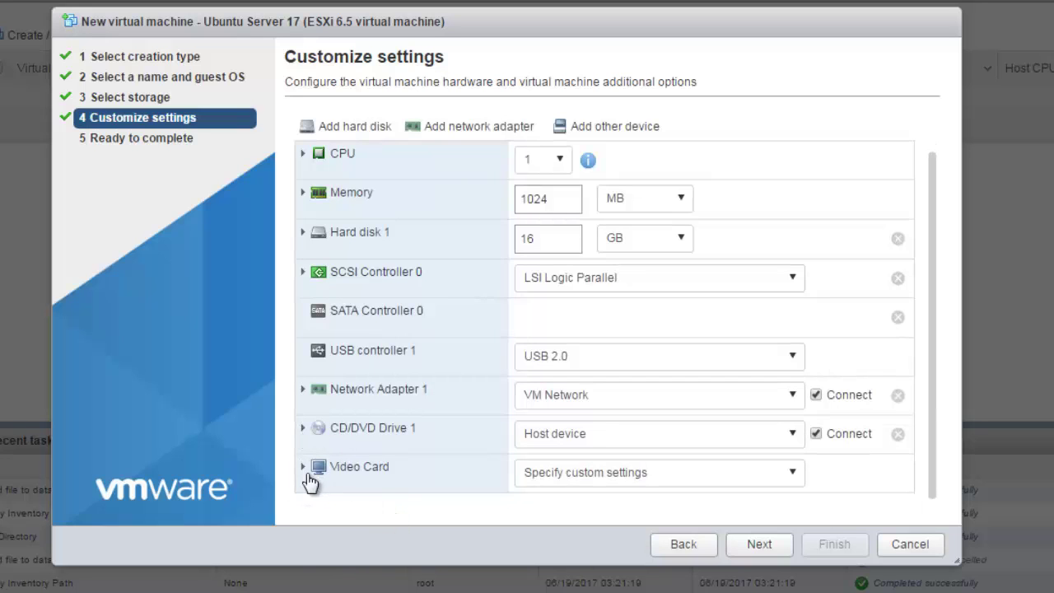
- Examine the CD/DVD drive's power-on connection, media and virtual device node in the new virtual machine's hardware settings
left_click(303, 474)
left_click(303, 476)
left_click(354, 430)
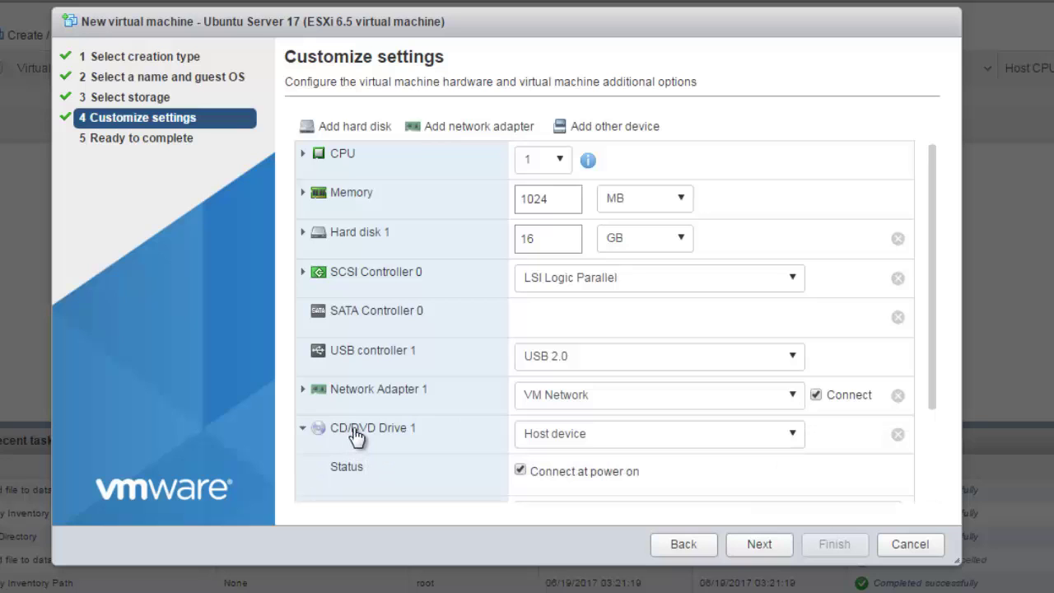
left_click_drag(931, 360, 936, 465)
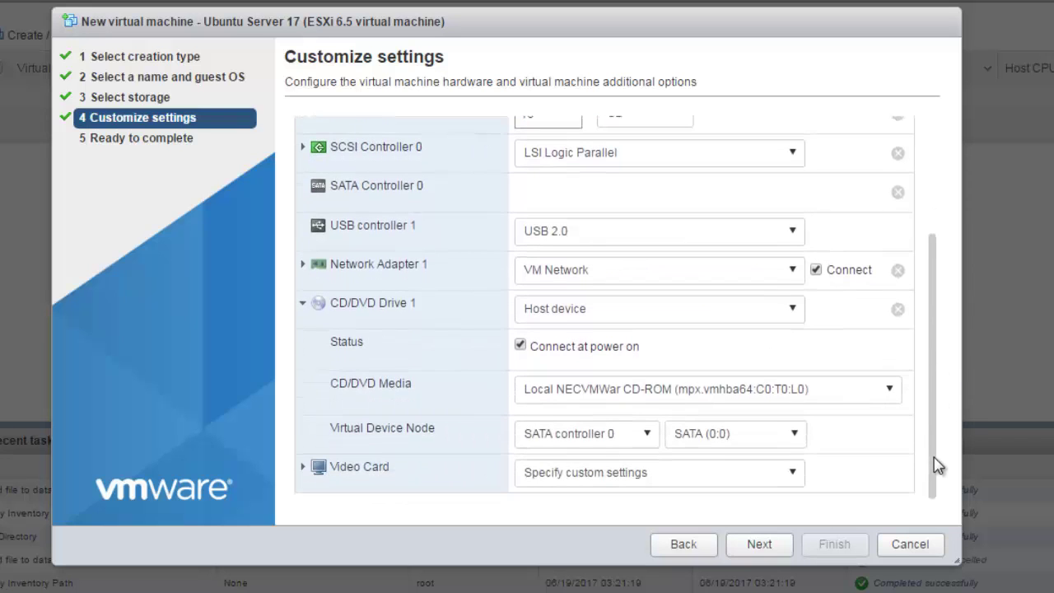
left_click(356, 306)
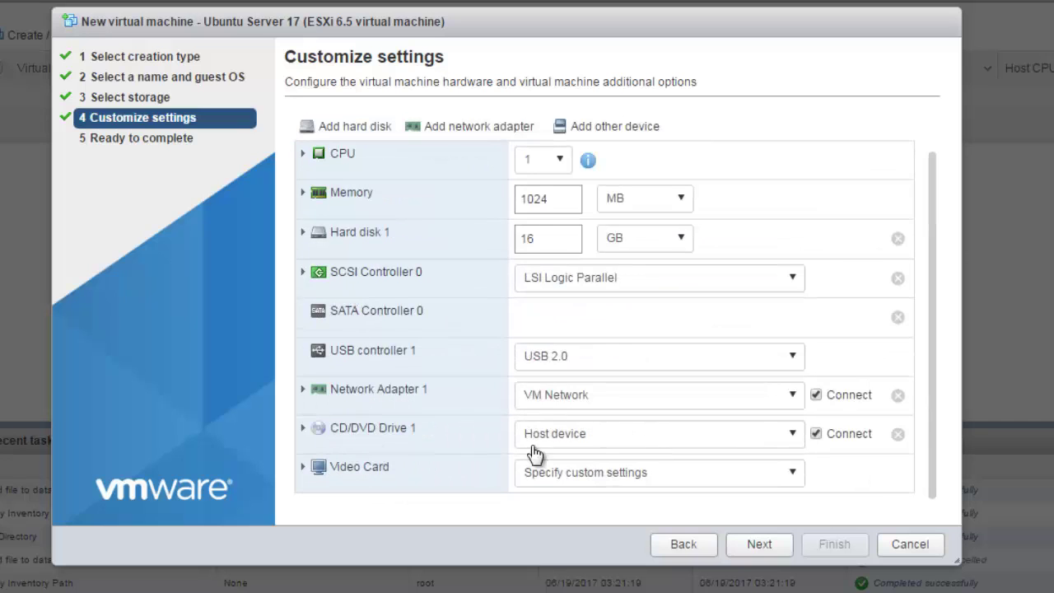
- Accept the hardware settings, review the configuration summary and finish creating the Ubuntu Server 17 virtual machine
left_click(759, 544)
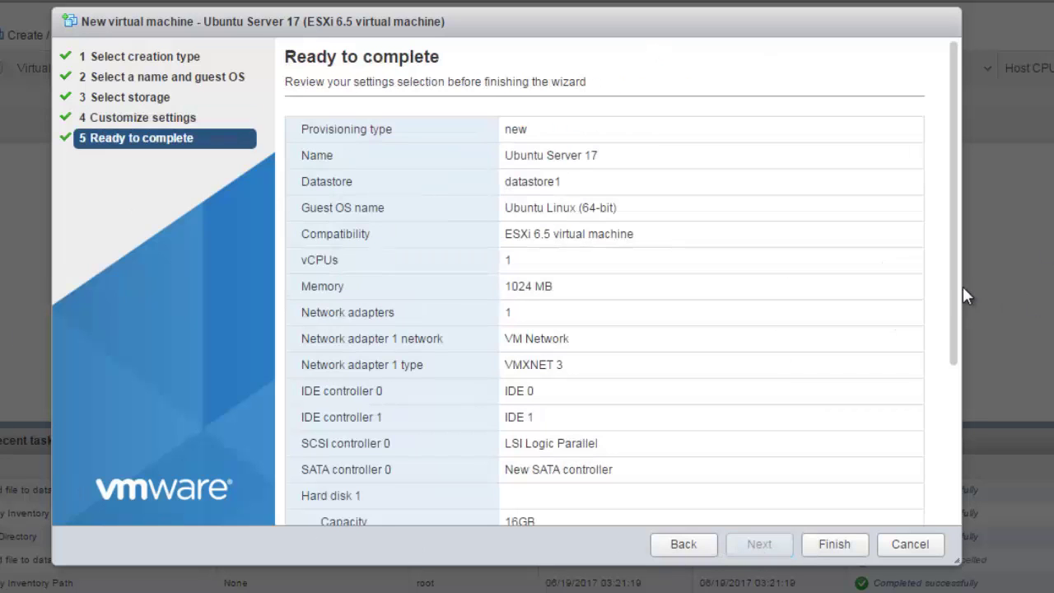
left_click_drag(954, 268, 957, 439)
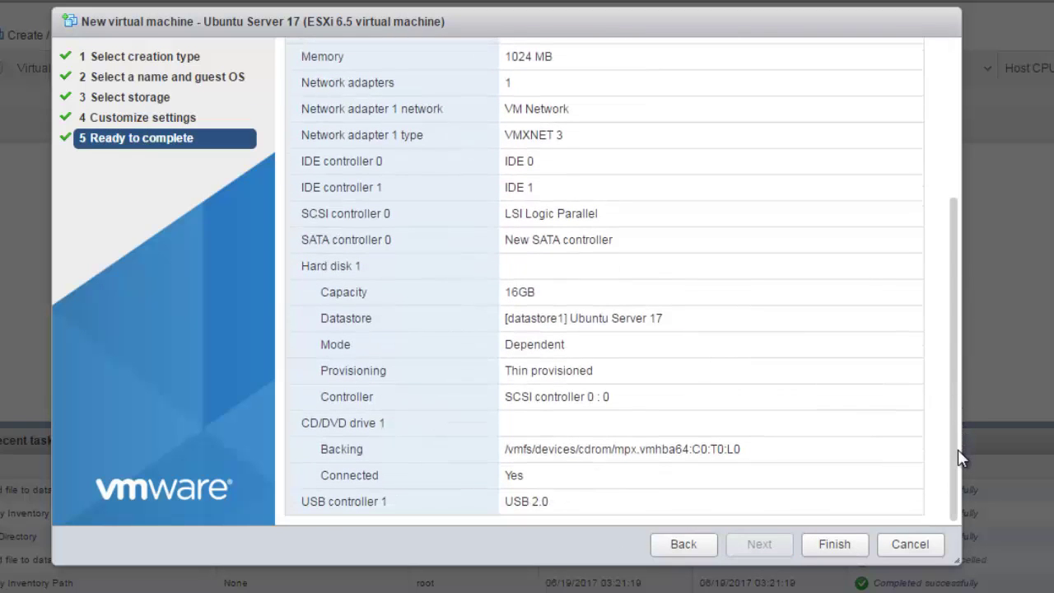
left_click(828, 545)
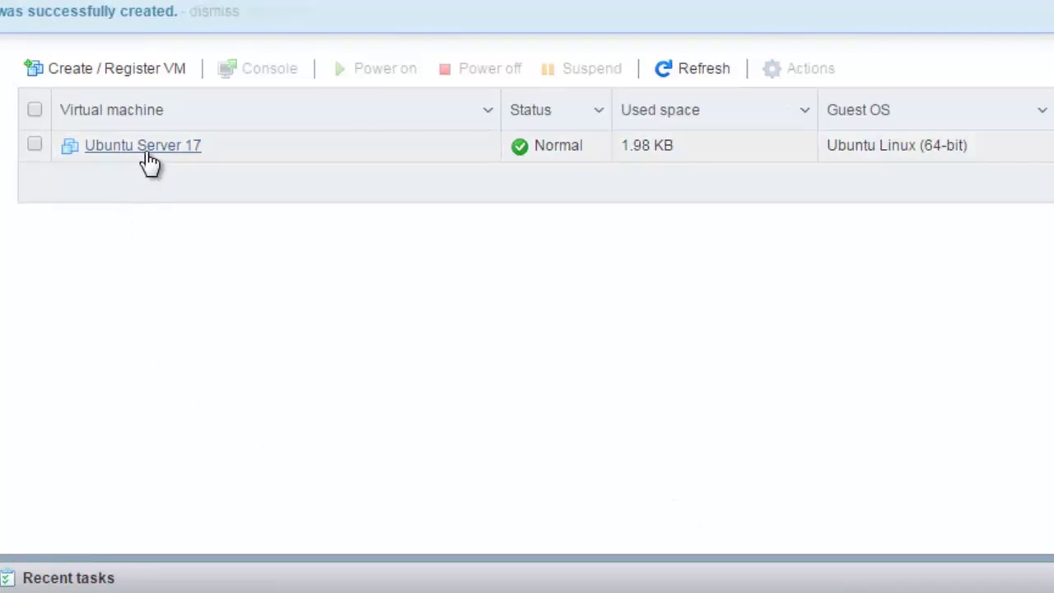
- Open the Ubuntu Server 17 virtual machine's settings for editing
left_click(36, 144)
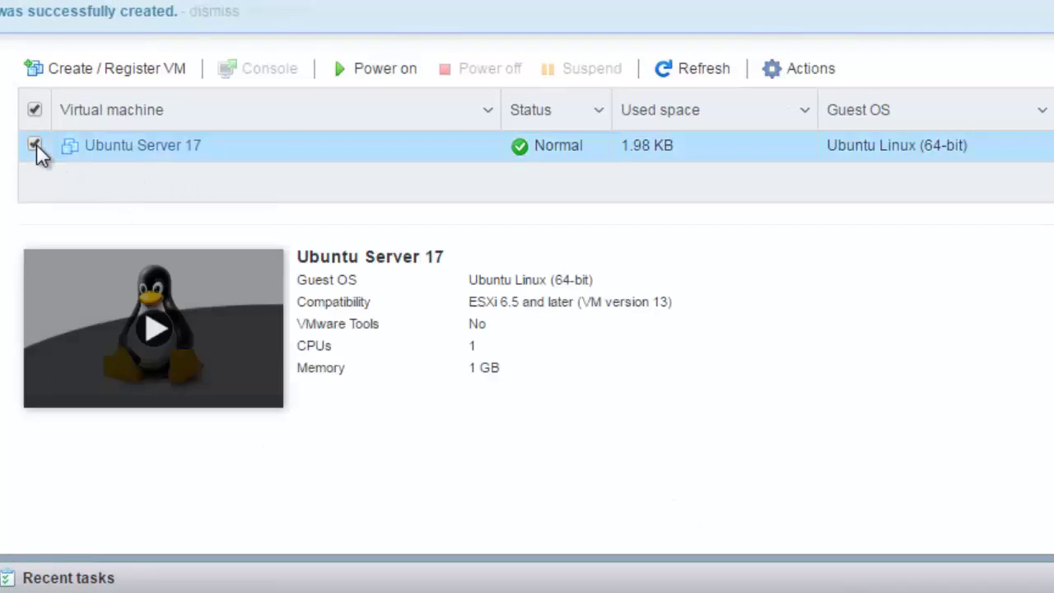
left_click(787, 68)
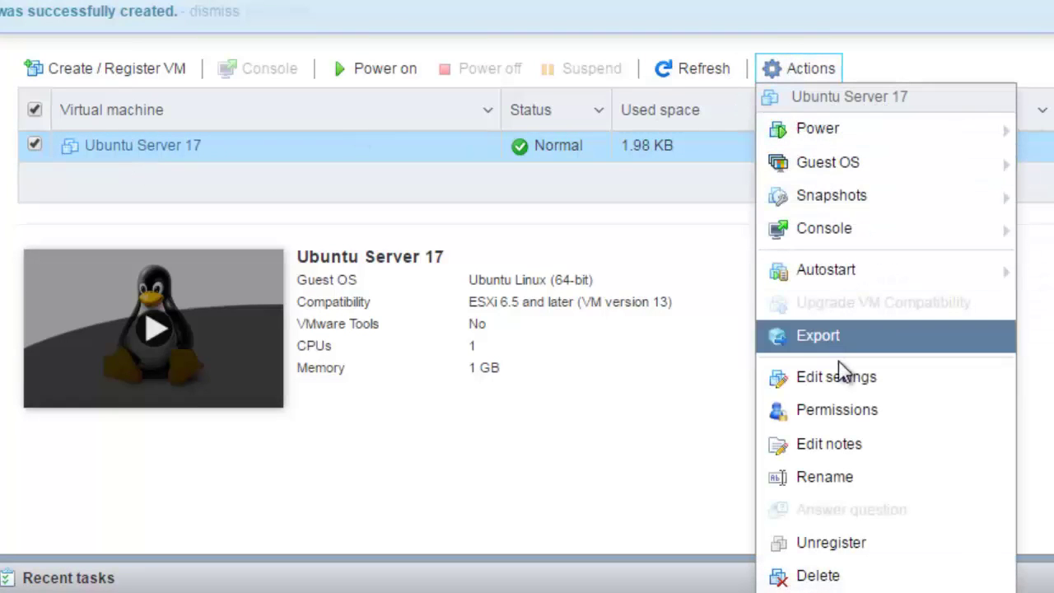
left_click(840, 379)
left_click(823, 70)
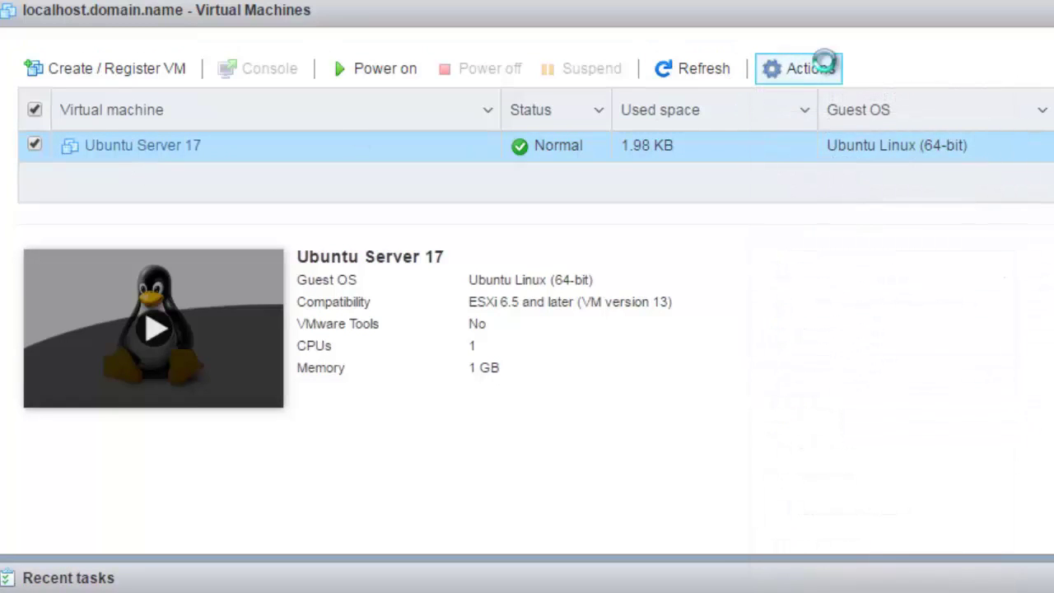
left_click(835, 380)
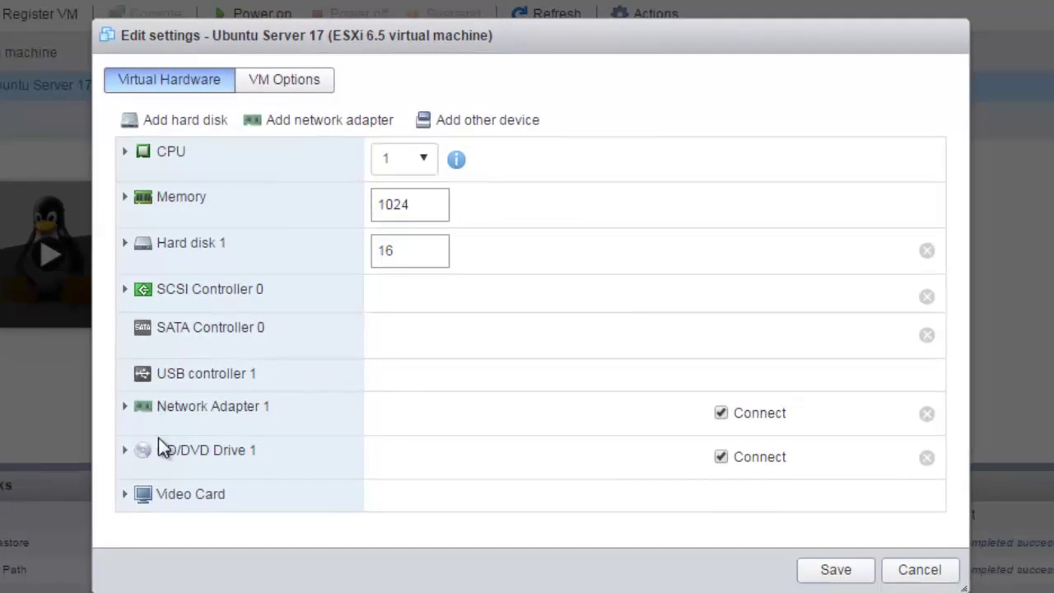
- Set CD/DVD Drive 1 to the datastore ISO file ISO/ubuntu-17.04-server-amd64.iso on datastore1 and save the settings
left_click(207, 473)
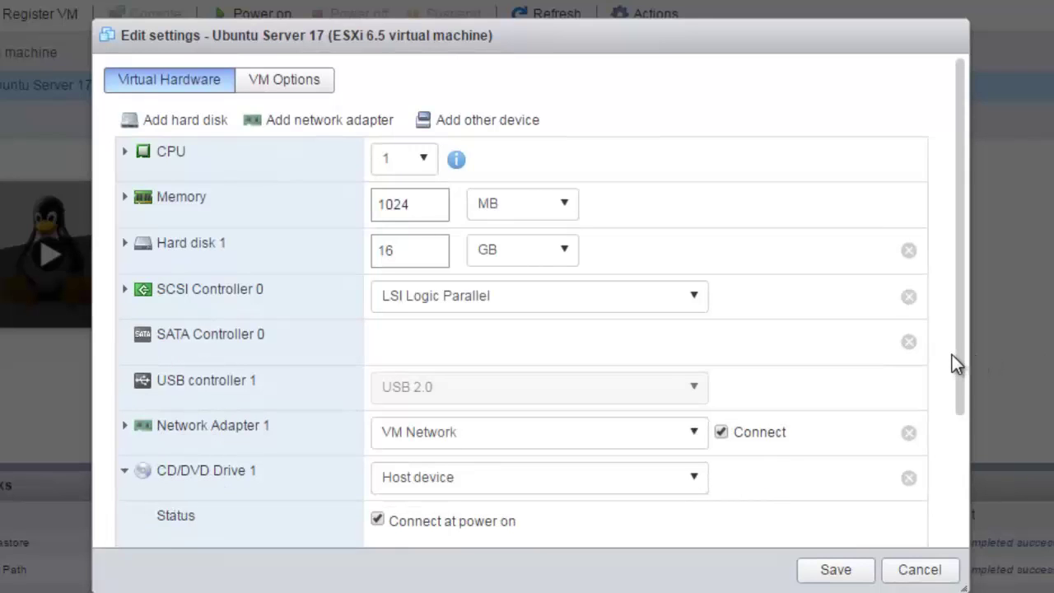
left_click_drag(963, 346, 945, 476)
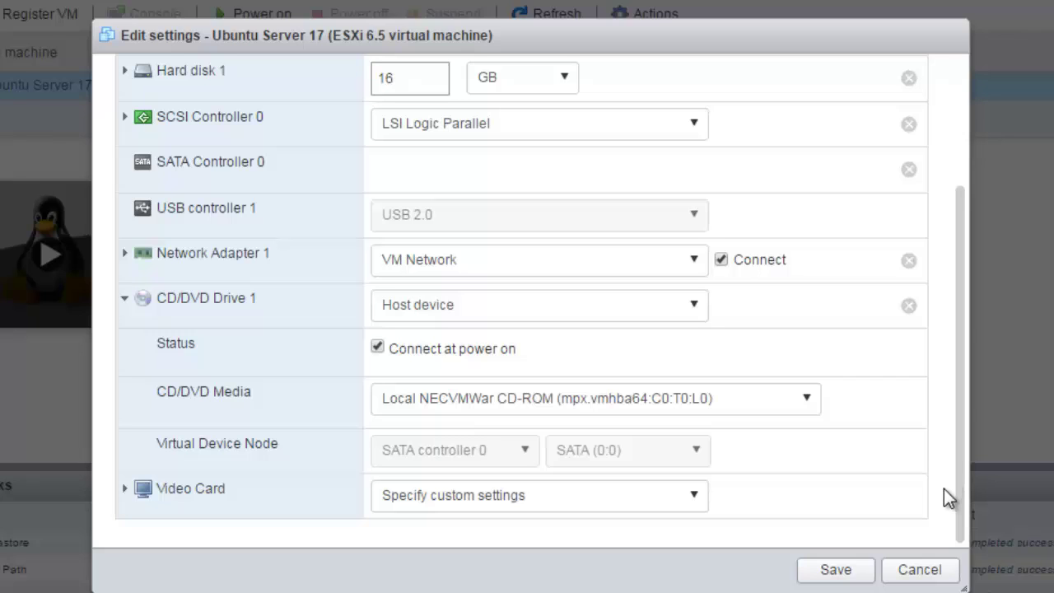
left_click(697, 324)
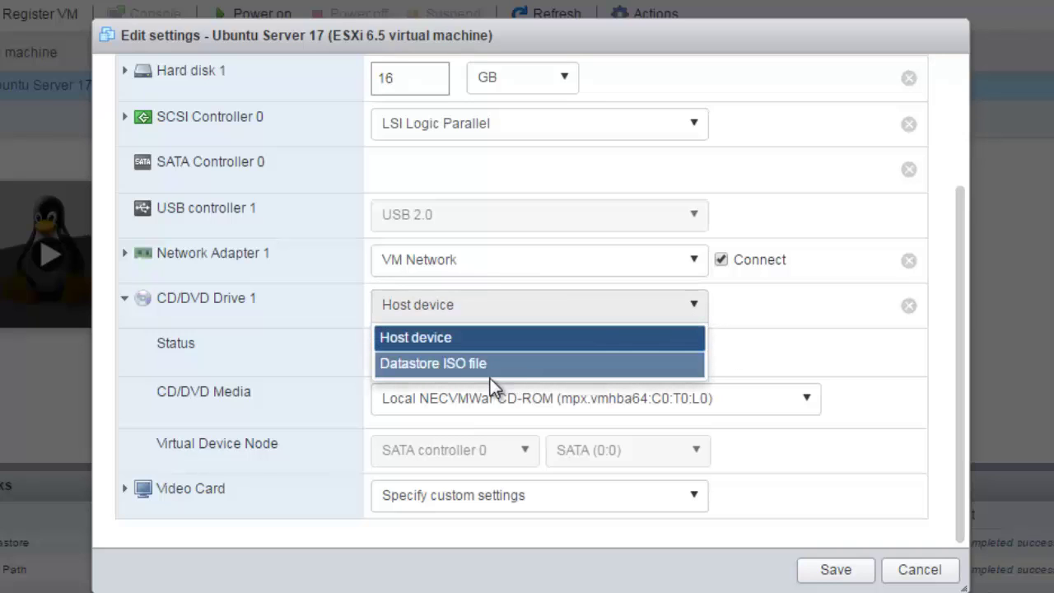
left_click(409, 362)
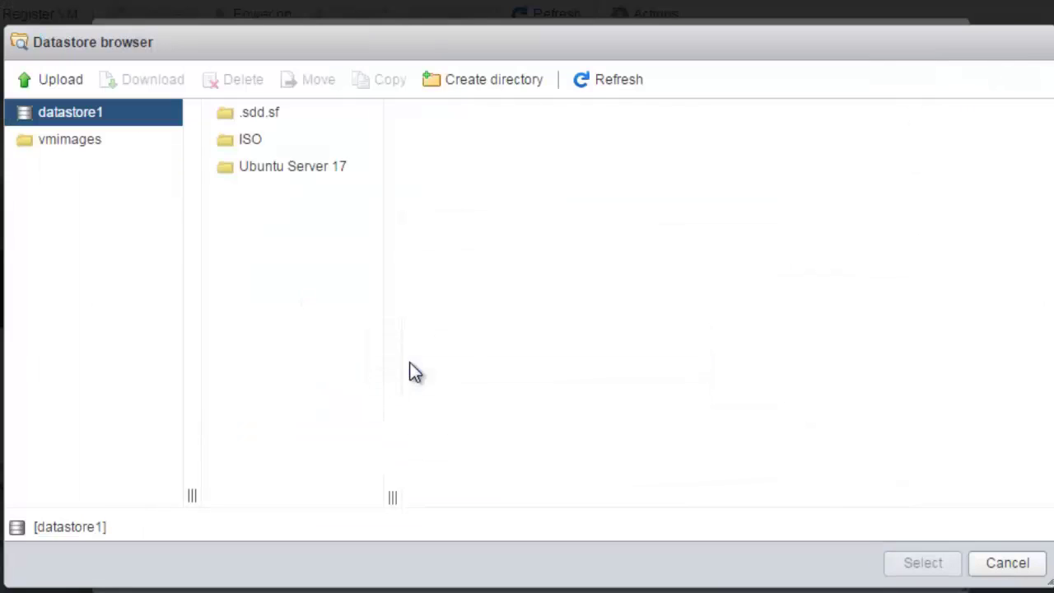
left_click(250, 144)
left_click(476, 120)
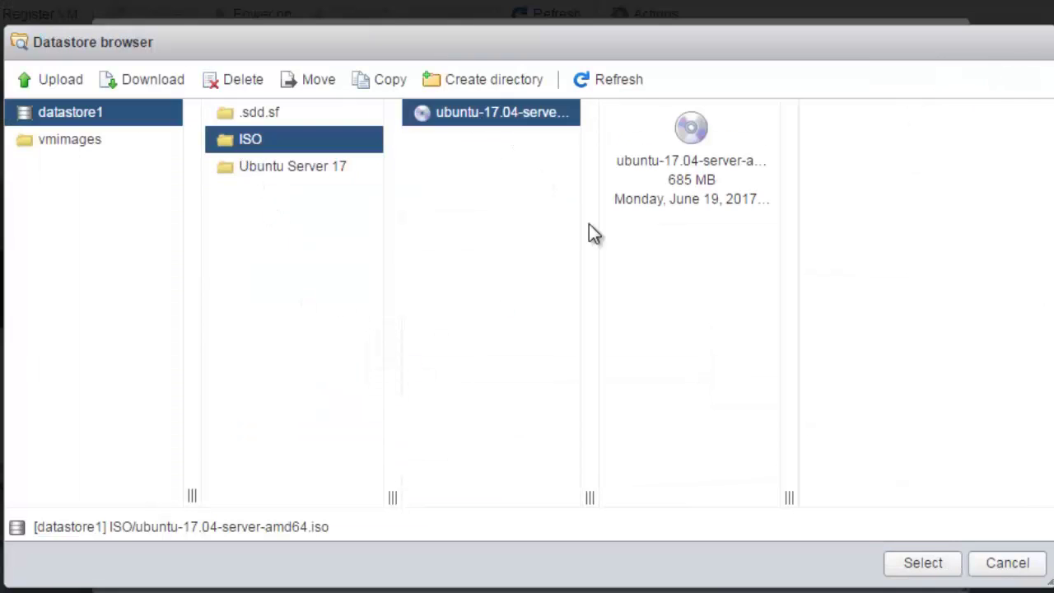
left_click(910, 564)
left_click(824, 579)
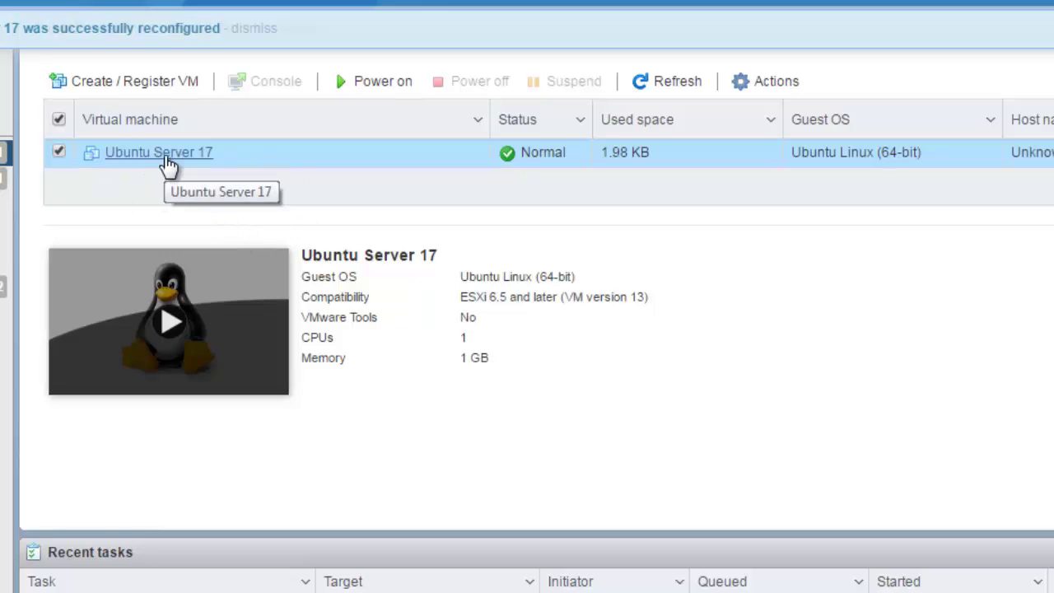
left_click(771, 80)
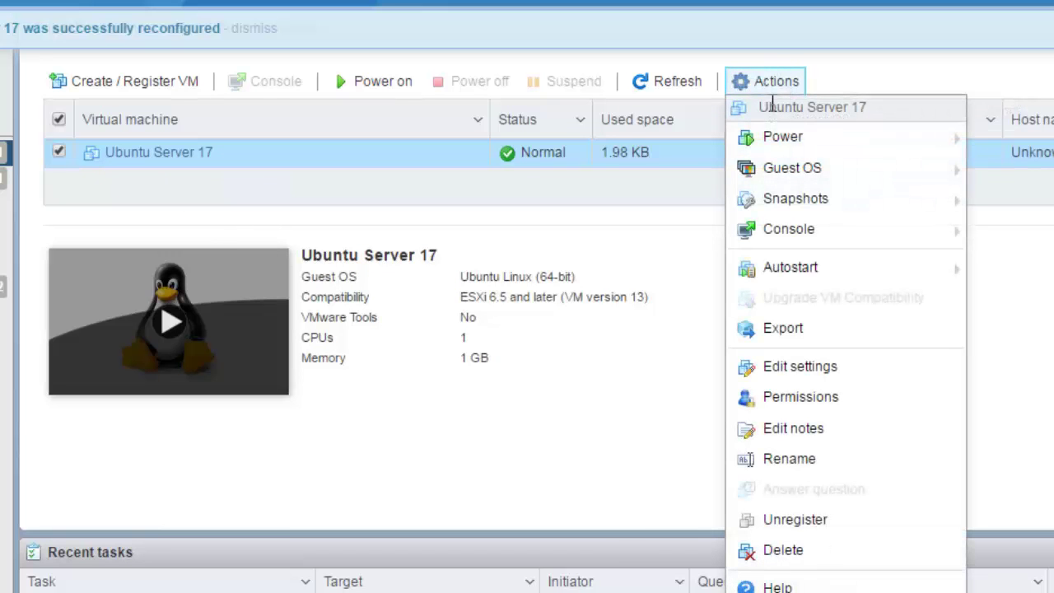
mouse_move(777, 140)
left_click(1009, 142)
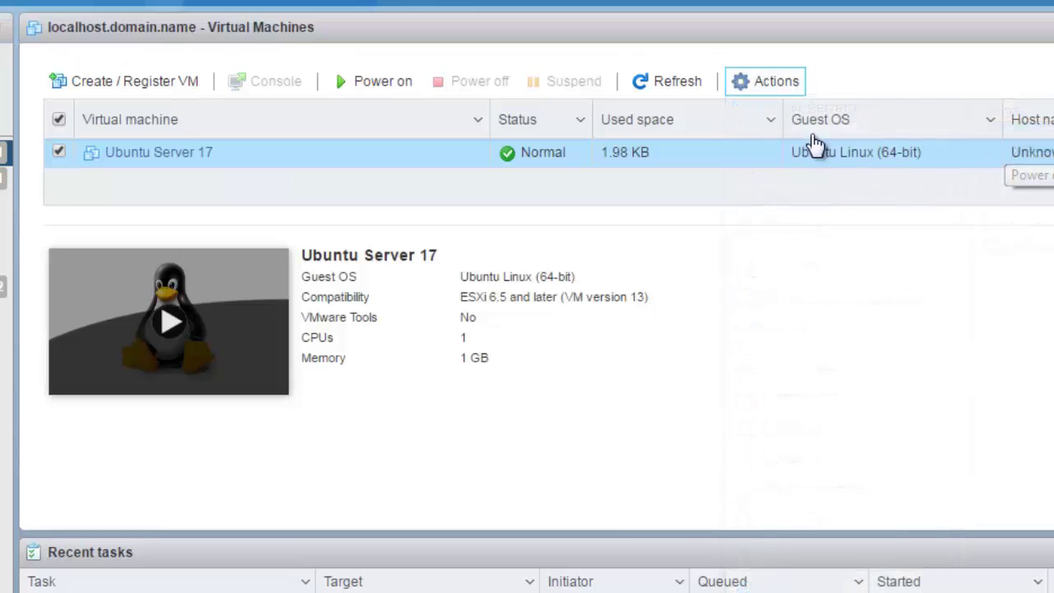
- Launch the remote console for Ubuntu Server 17, allowing the VMRC protocol link and connecting despite the invalid security certificate
left_click(757, 81)
mouse_move(772, 142)
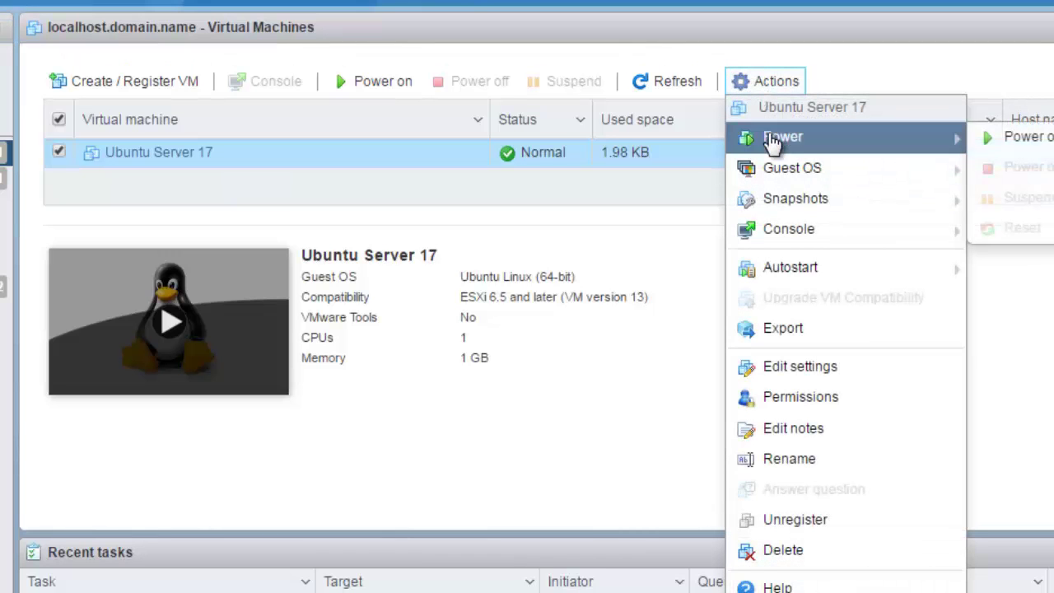
mouse_move(776, 232)
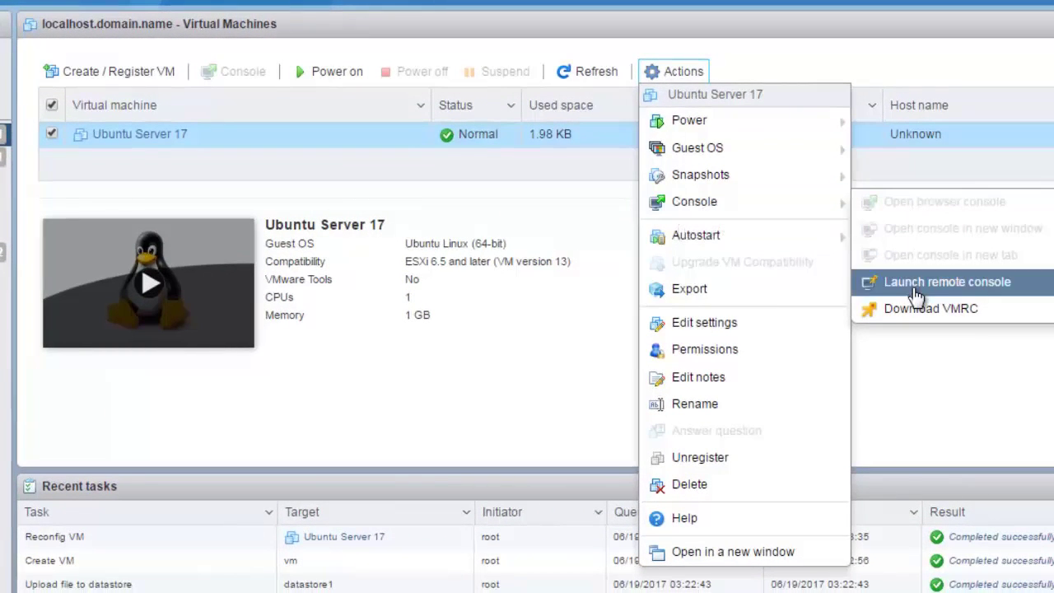
left_click(916, 292)
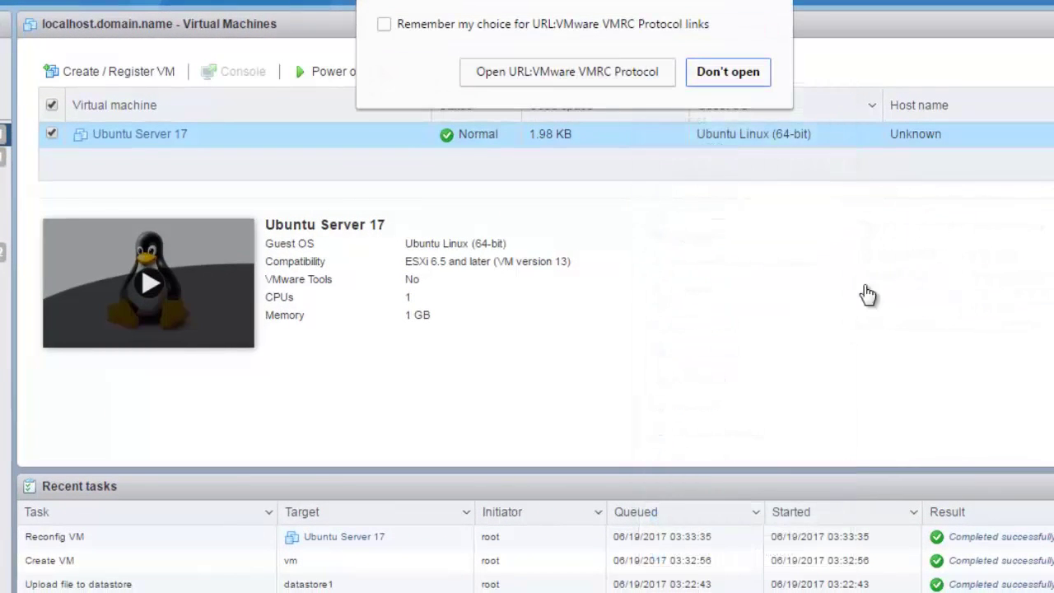
left_click(586, 83)
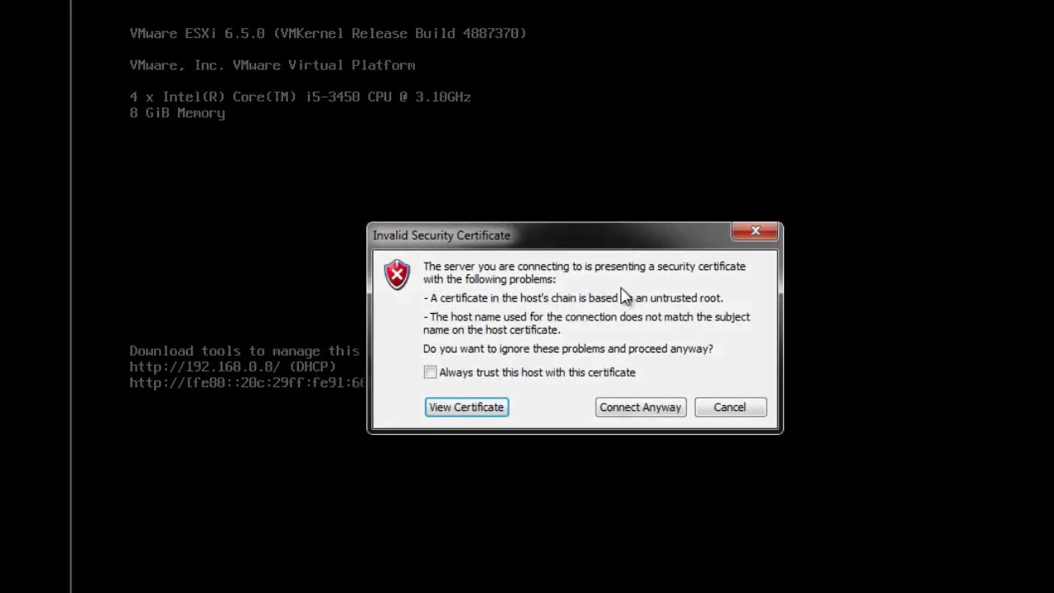
left_click(639, 407)
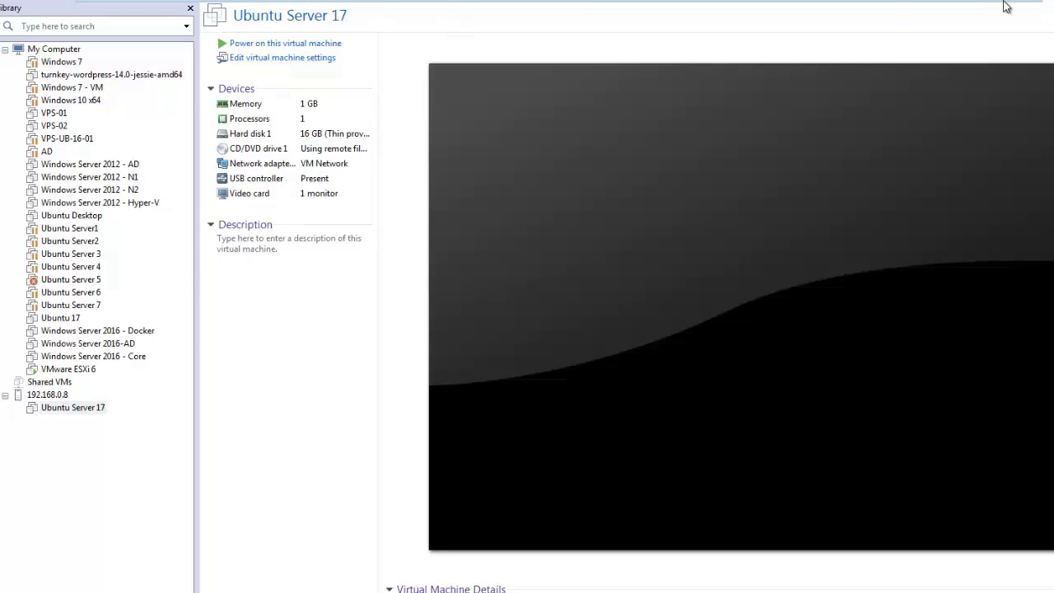
- Switch back to the ESXi host client in the browser and request the VMRC download from the virtual machine's console options
mouse_move(990, 10)
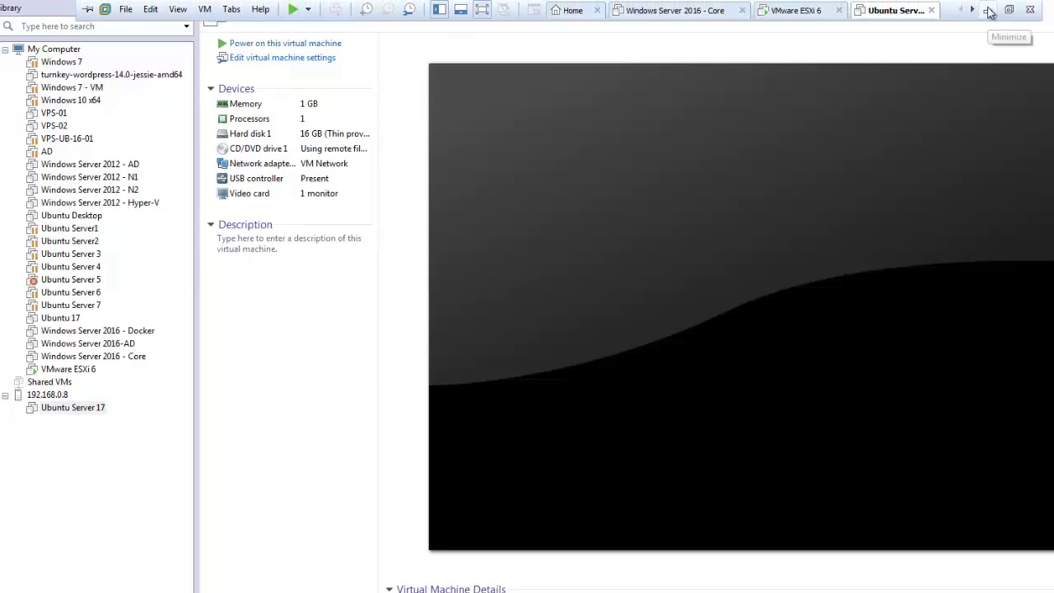
left_click(988, 9)
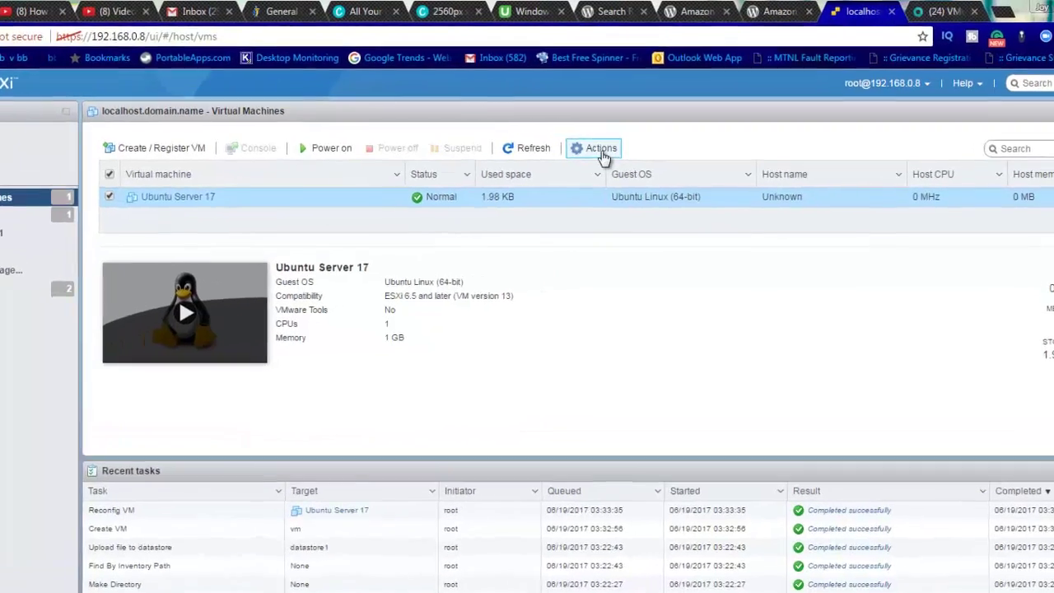
left_click(637, 135)
mouse_move(654, 200)
mouse_move(531, 308)
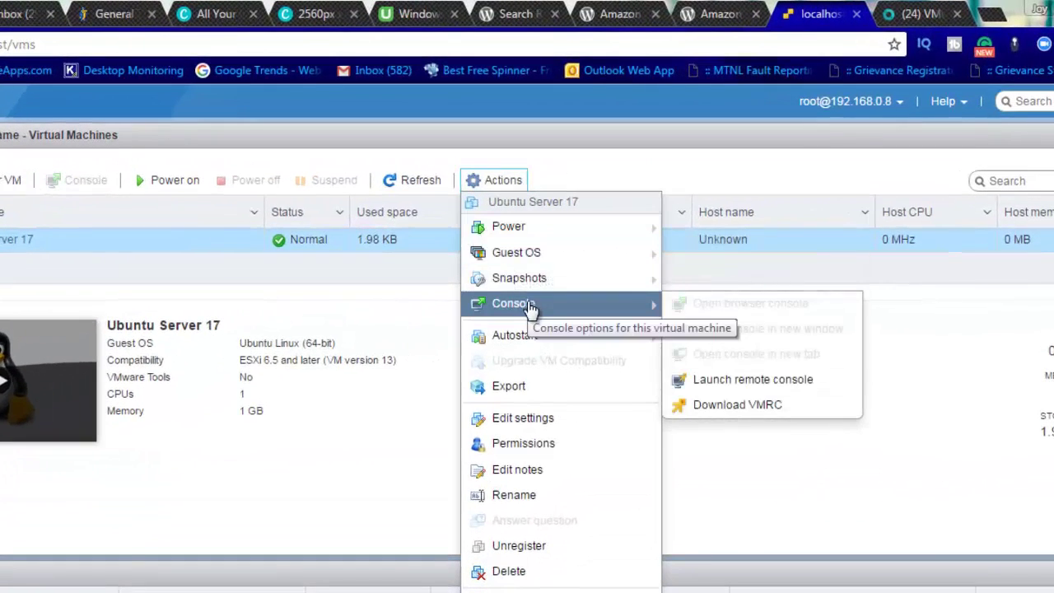
left_click(737, 406)
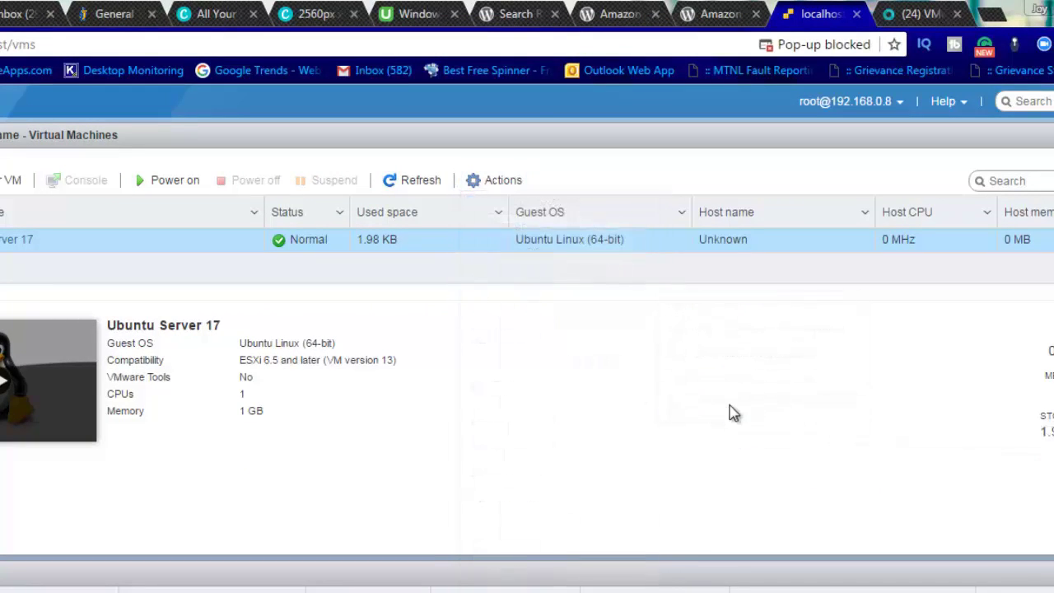
left_click(851, 50)
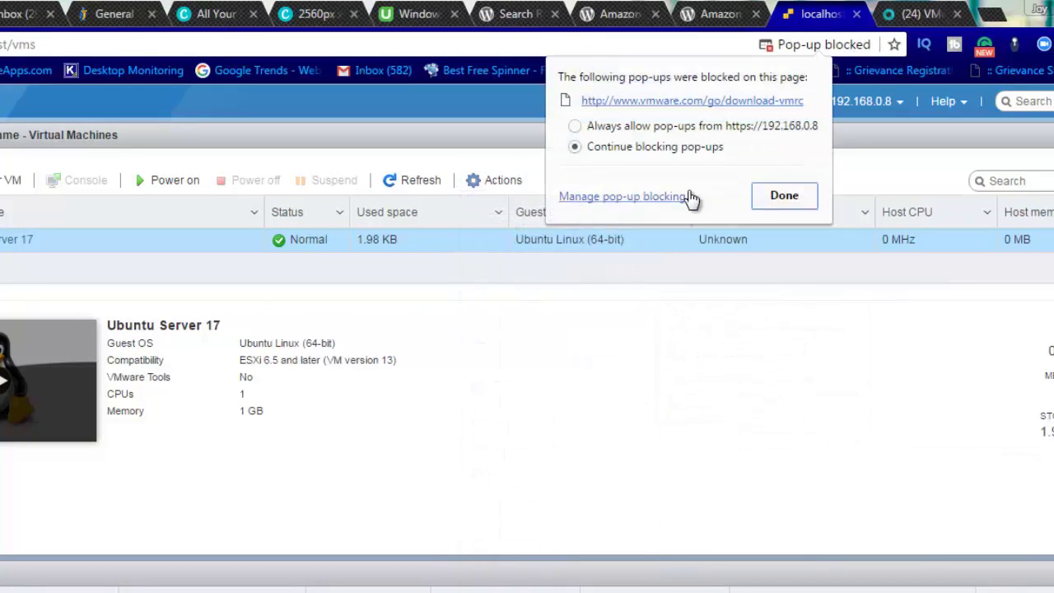
left_click(658, 123)
left_click(783, 193)
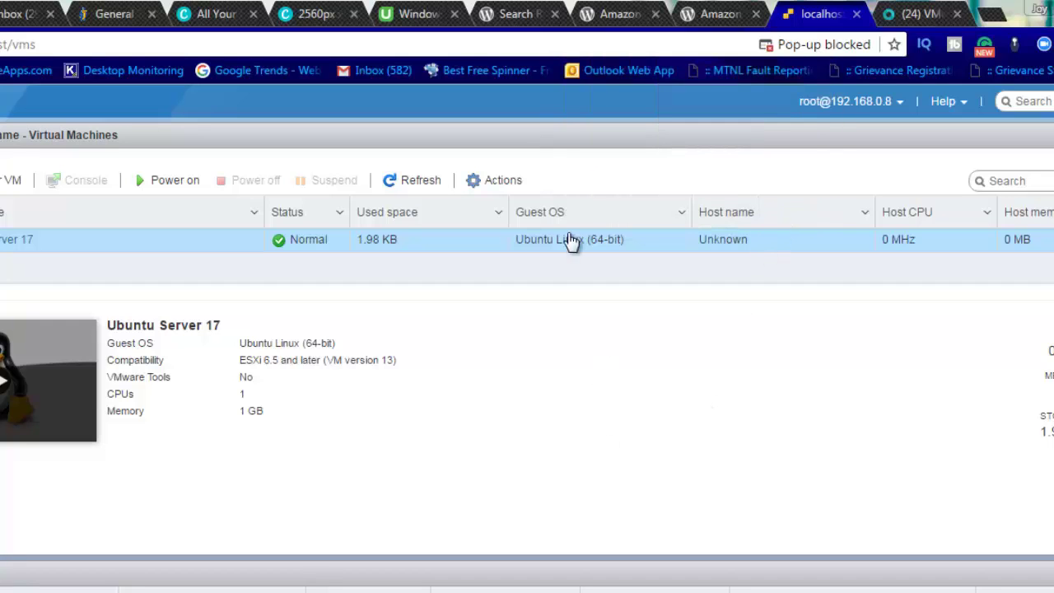
left_click(498, 185)
mouse_move(555, 313)
left_click(701, 412)
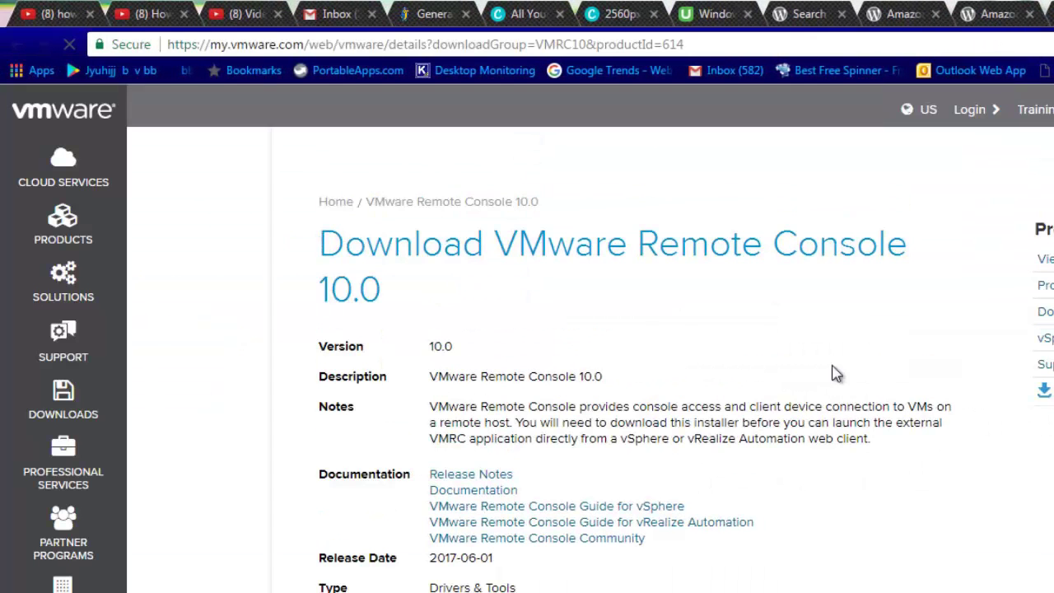
- Request the download of VMware Remote Console 10.0 for Windows and log in to the VMware account with the prefilled credentials
left_click_drag(393, 247, 762, 246)
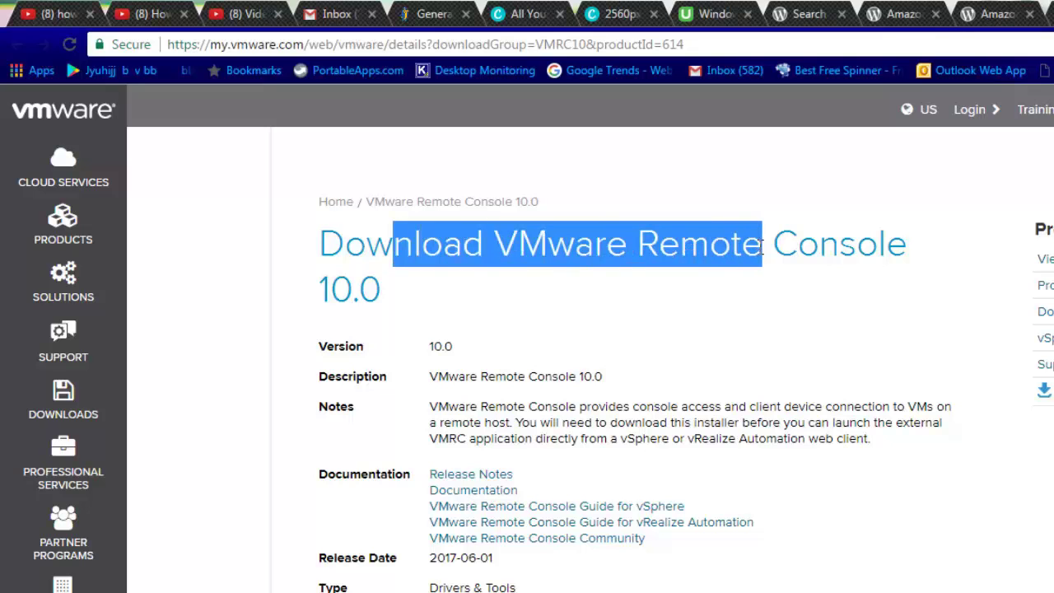
left_click(865, 289)
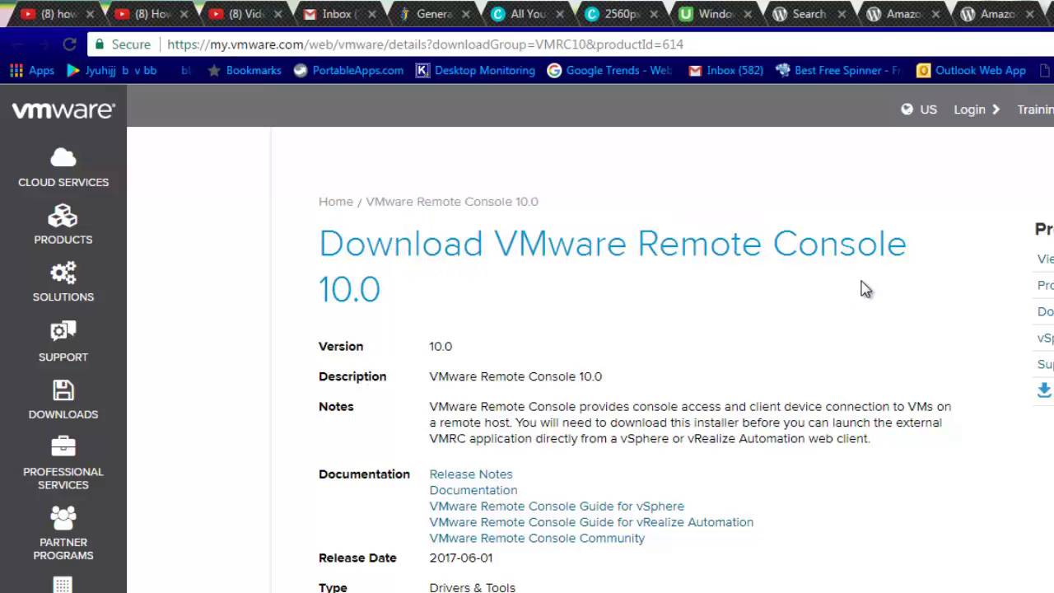
scroll(865, 289, "down", 2)
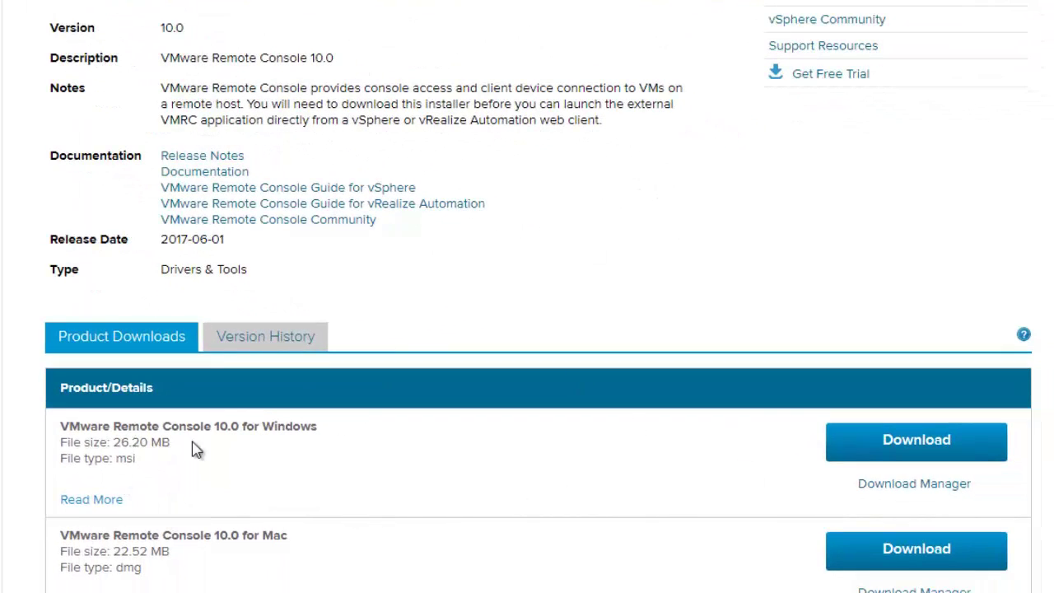
left_click(919, 440)
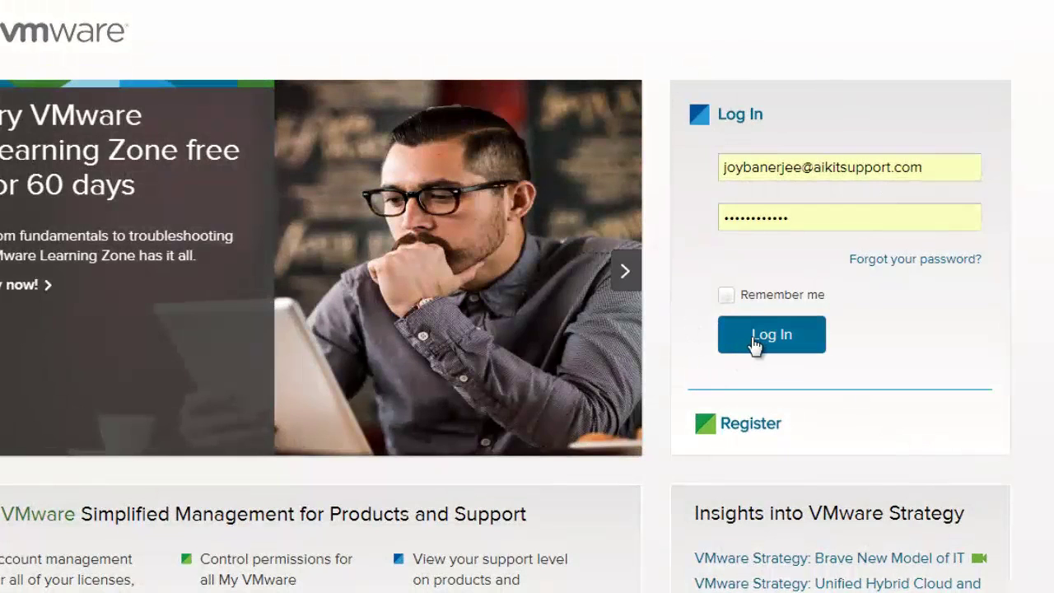
left_click(754, 336)
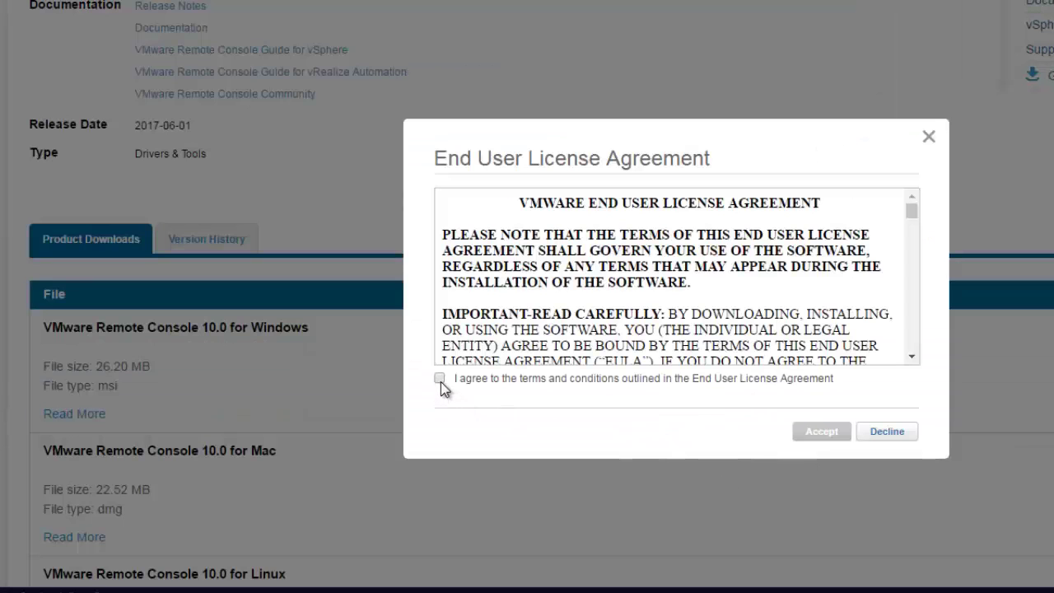
- Agree to the VMware End User License Agreement and save the Windows installer as VMware-VMRC-10.0.0-5606693 in the suggested folder
left_click(439, 377)
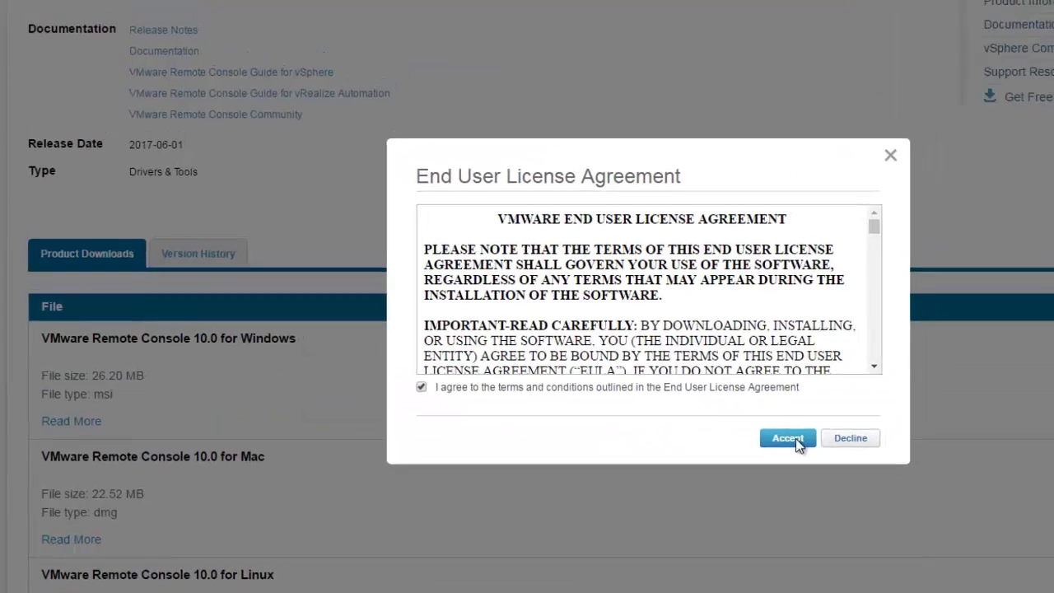
left_click(795, 438)
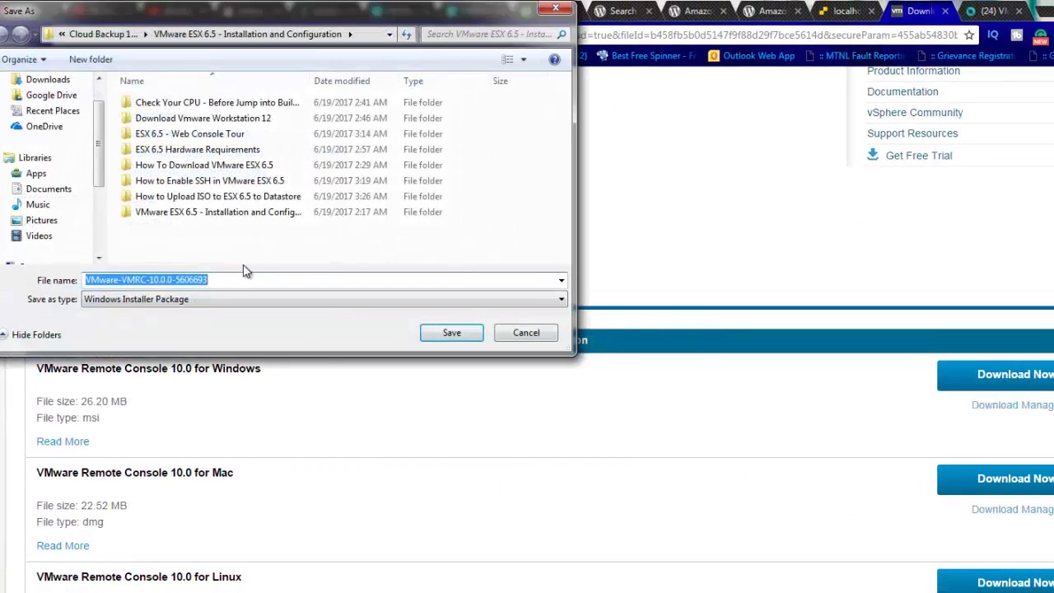
left_click(463, 334)
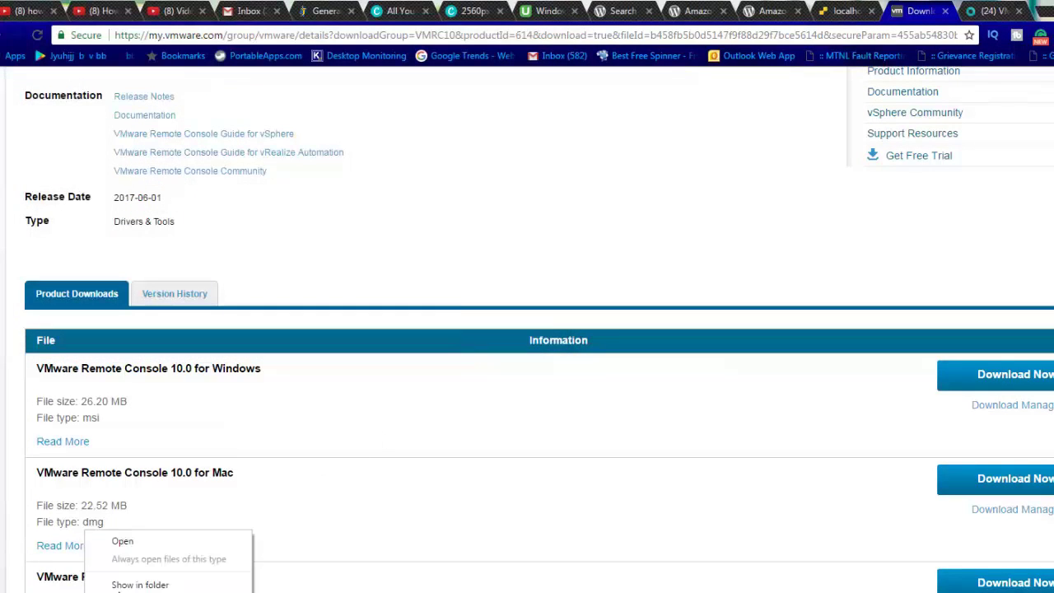
- Run the downloaded VMware Remote Console installer, accepting its license agreement and the default install folder
left_click(124, 542)
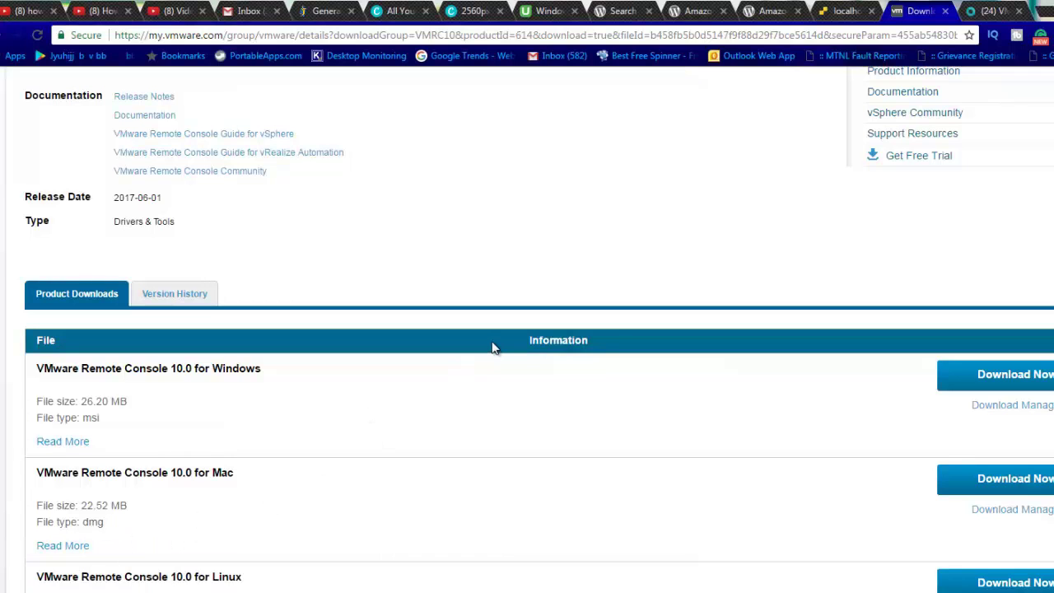
left_click(617, 338)
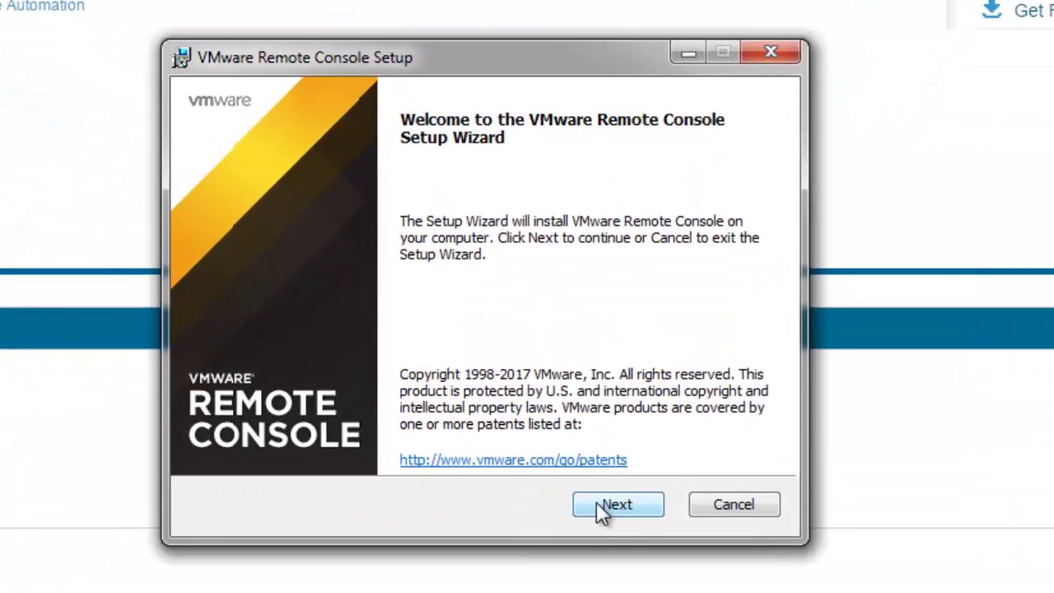
left_click(635, 451)
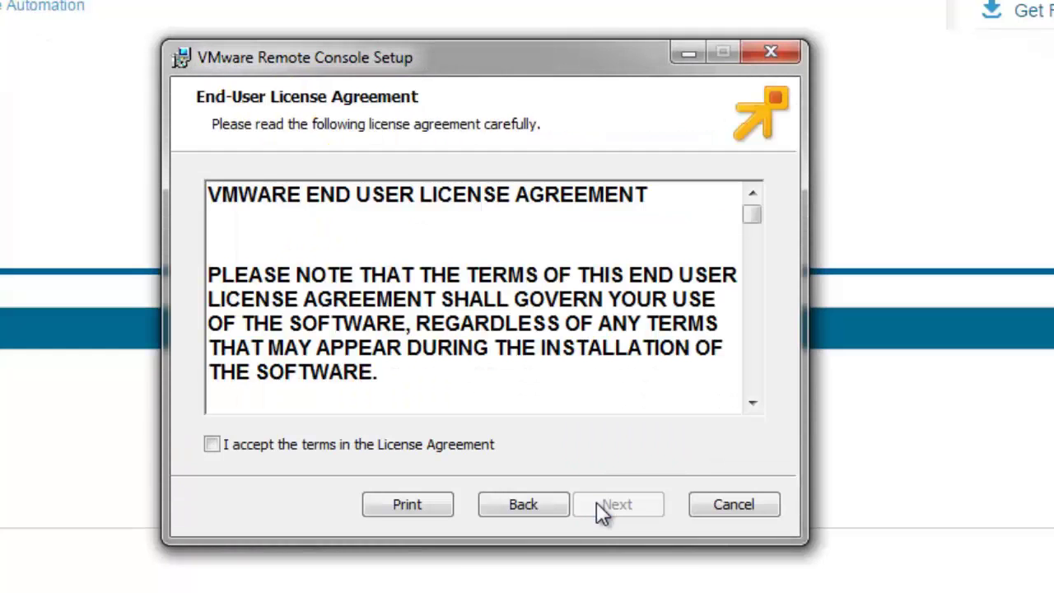
left_click(292, 444)
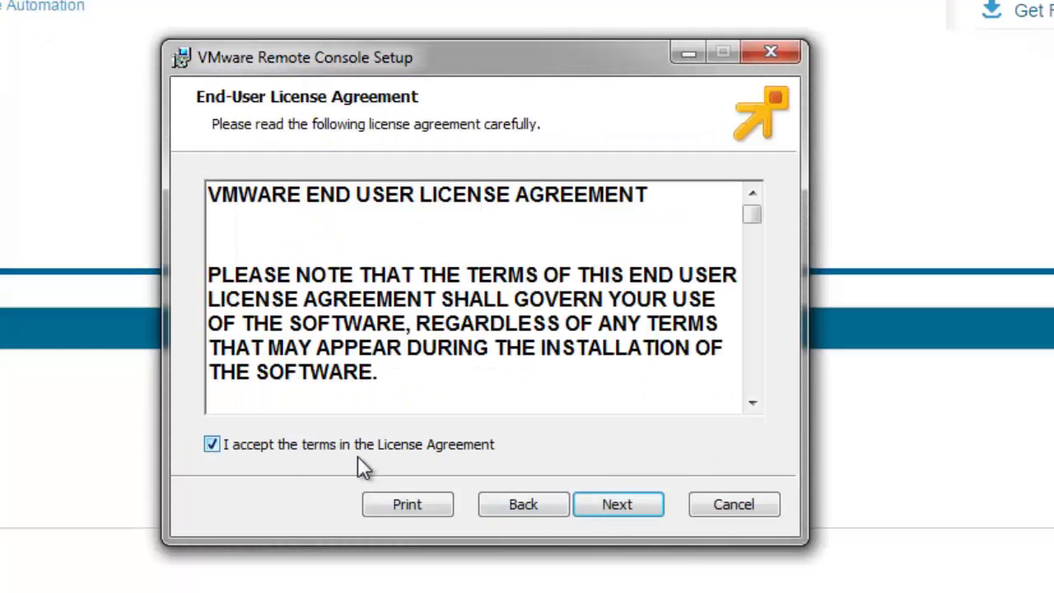
left_click(624, 507)
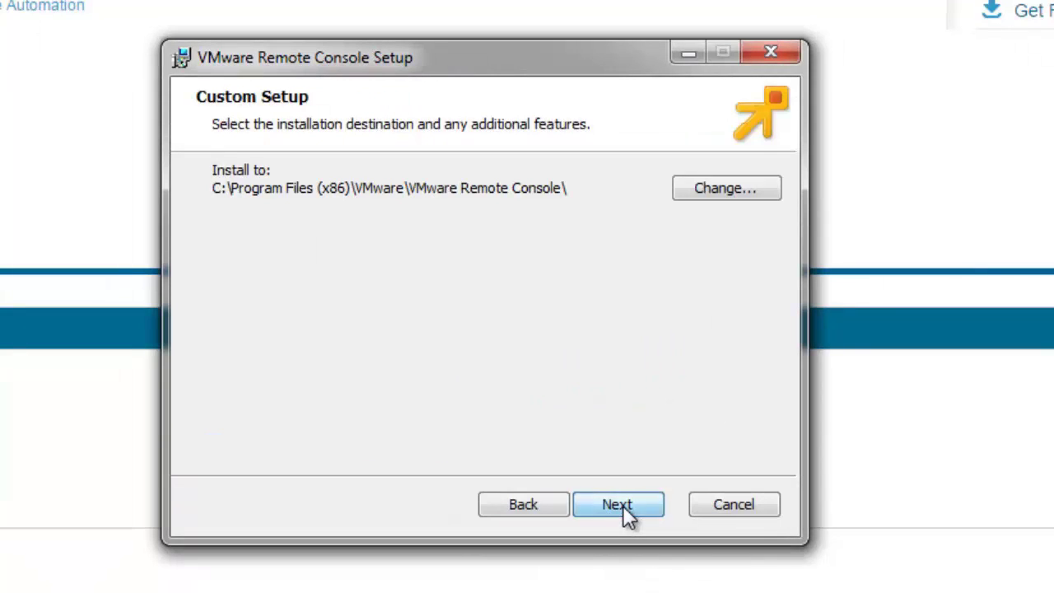
left_click(622, 505)
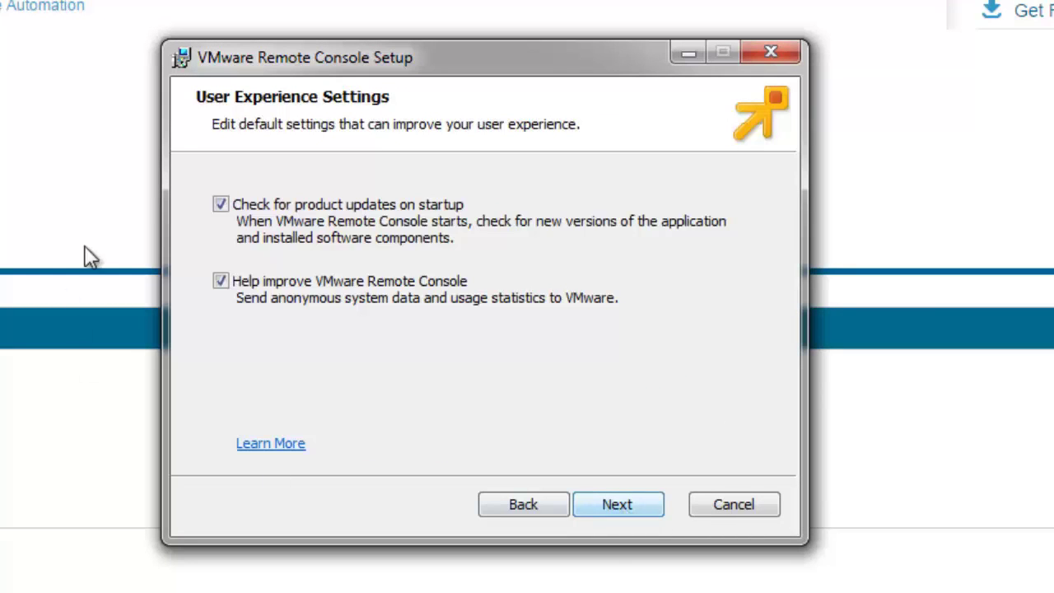
- Disable the startup product update check and the Help improve VMware Remote Console option in the user experience settings
left_click(219, 204)
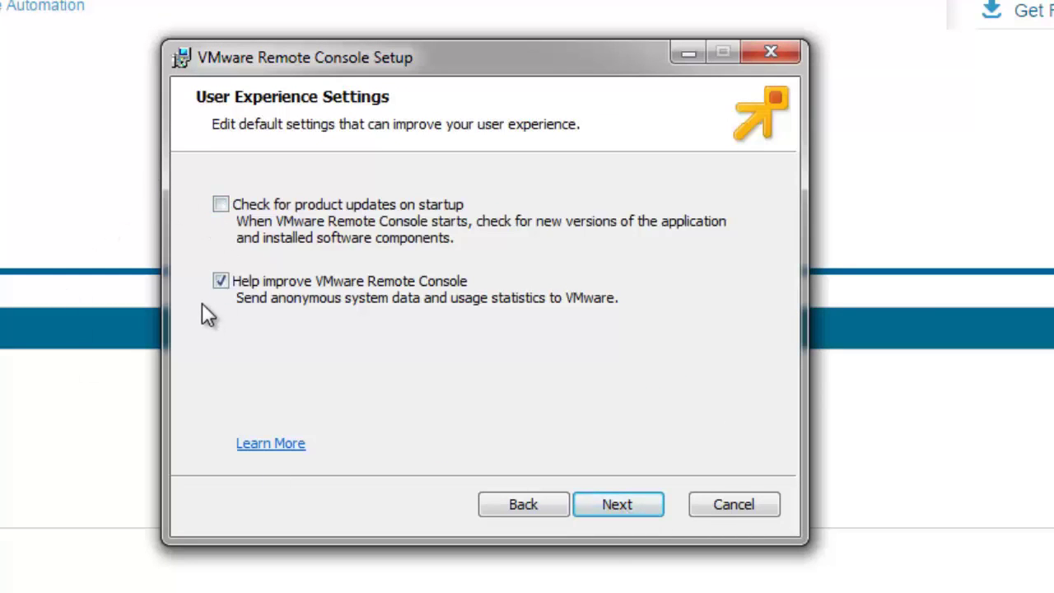
left_click(220, 282)
left_click(633, 500)
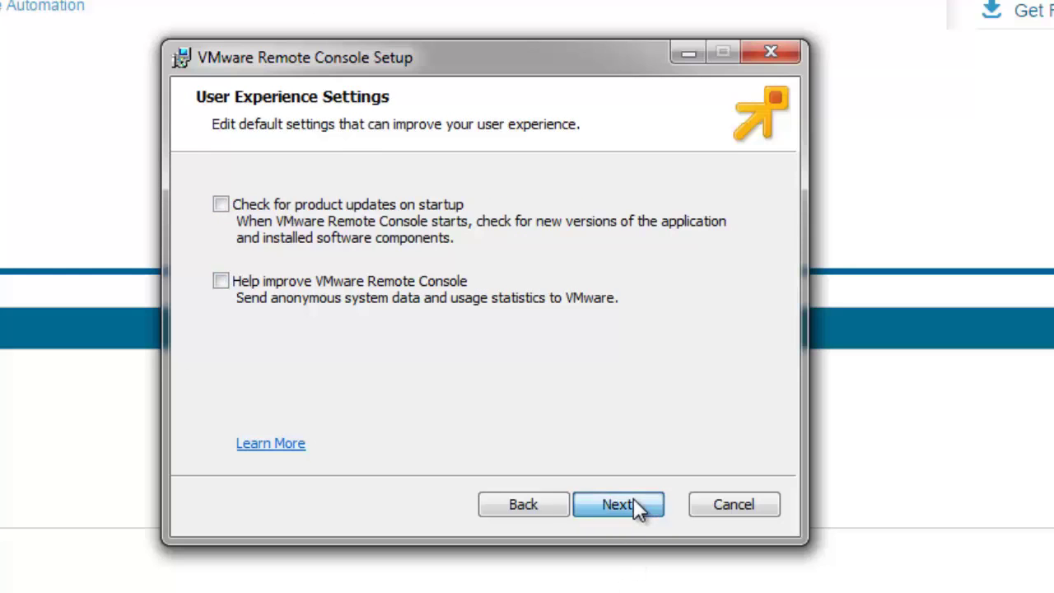
- Install VMware Remote Console, finish the setup wizard and decline the immediate system restart
left_click(628, 502)
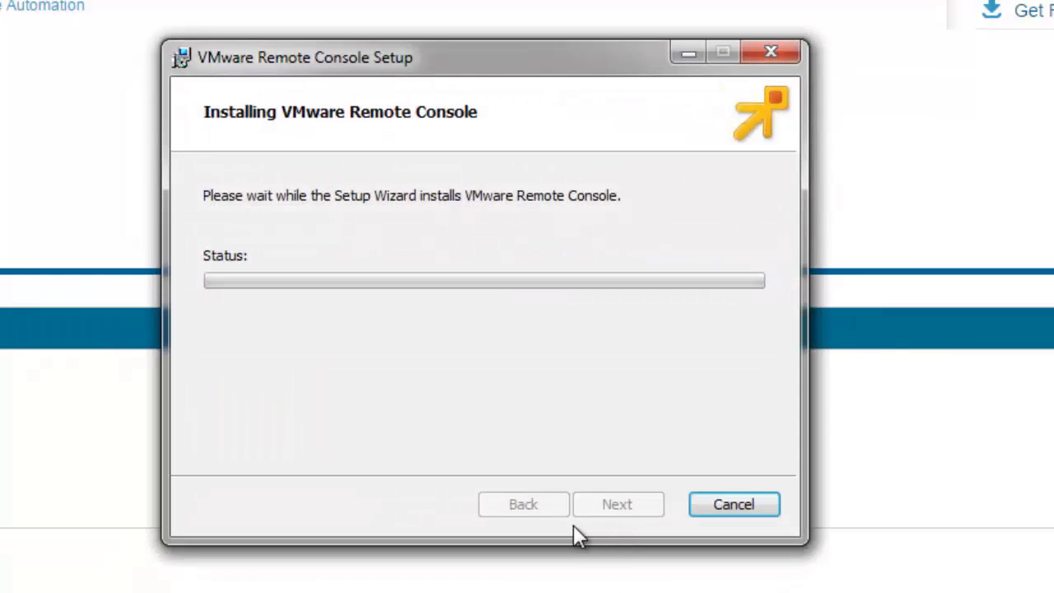
left_click(589, 308)
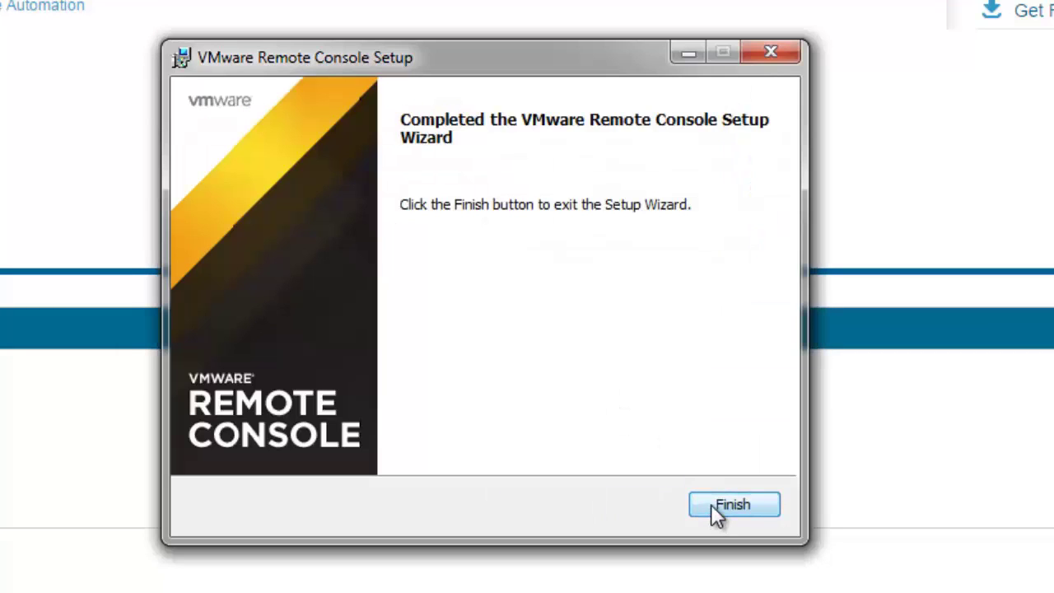
left_click(711, 503)
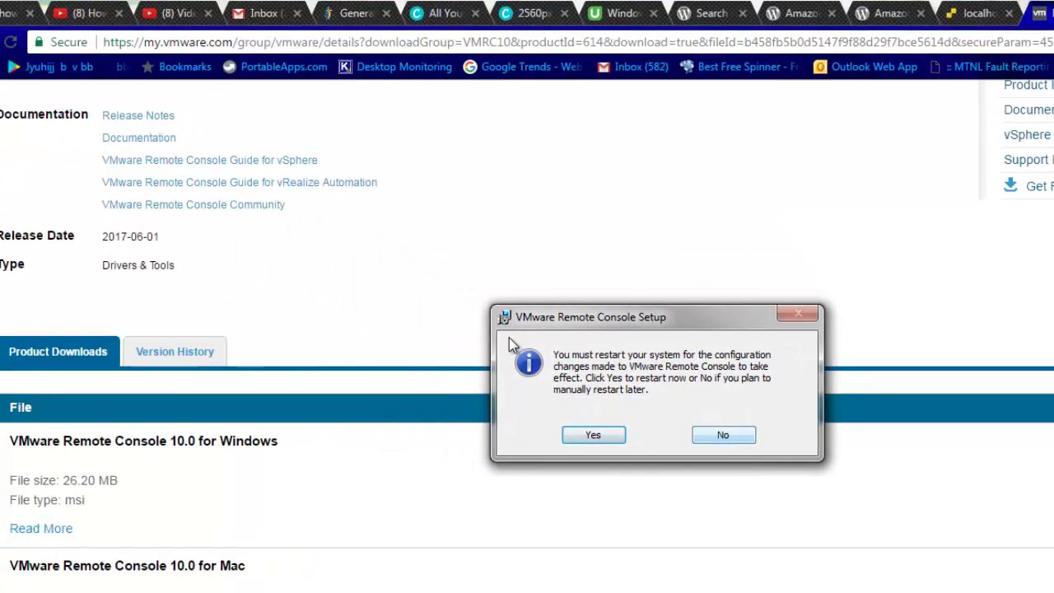
left_click(721, 437)
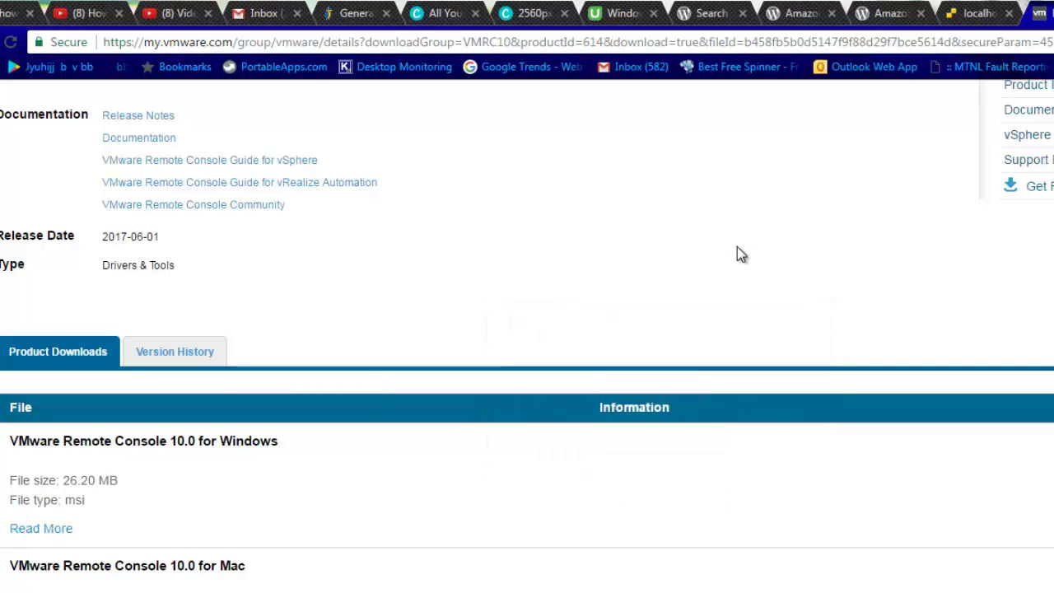